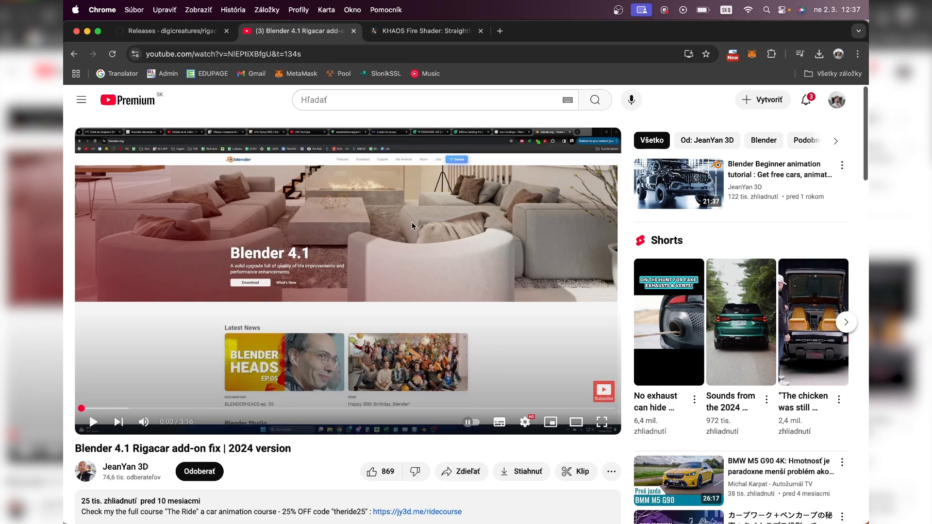
# - Expand the full description of the "Blender 4.1 Rigacar add-on fix | 2024 version" video
pyautogui.scroll(-3, 380, 231)
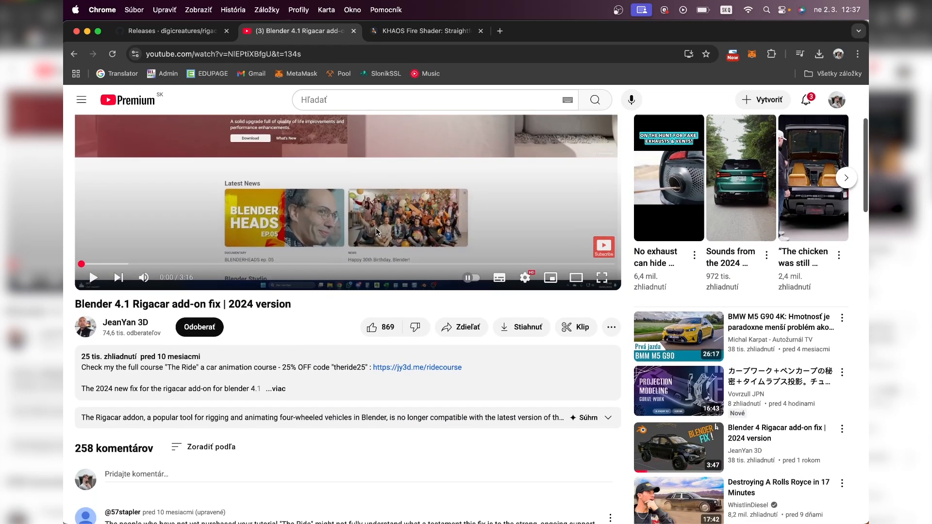
pyautogui.moveTo(77, 305); pyautogui.dragTo(293, 305)
pyautogui.click(324, 309)
pyautogui.scroll(-1, 320, 313)
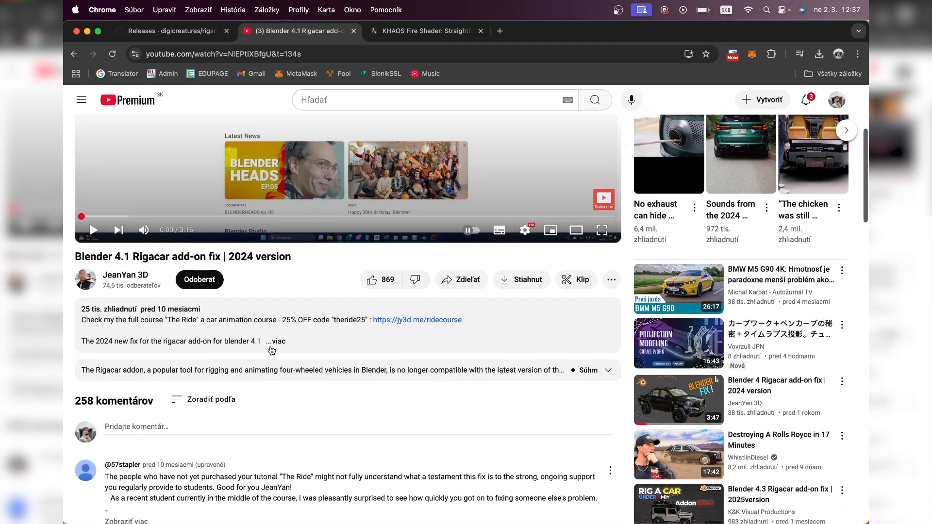
pyautogui.click(279, 342)
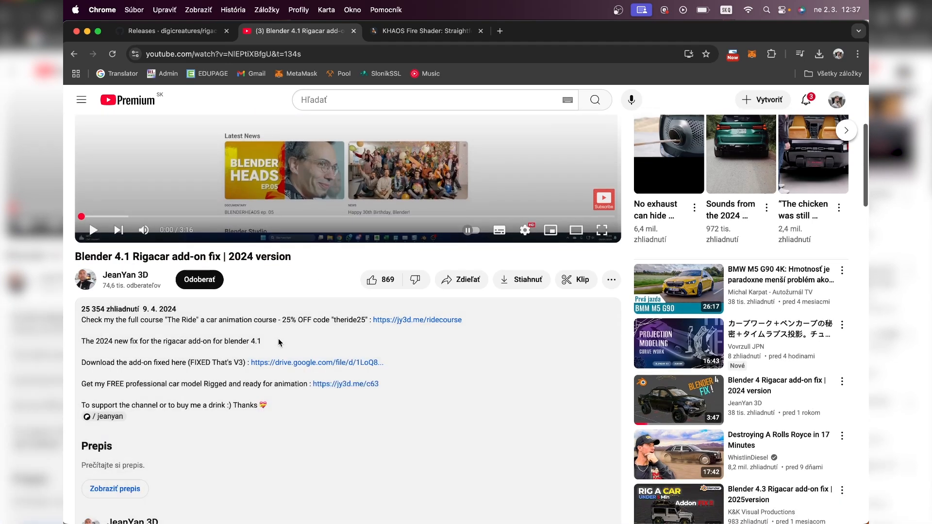
# - Try to download rigacar-Jeanyan3D-Fix-v3.zip from the fixed add-on (V3) link in the video description
pyautogui.scroll(-1, 415, 333)
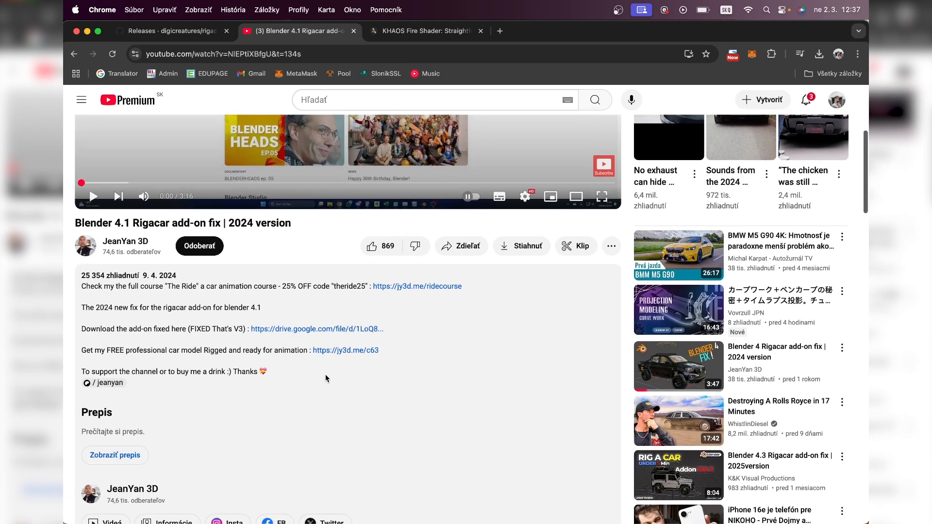
pyautogui.click(299, 332)
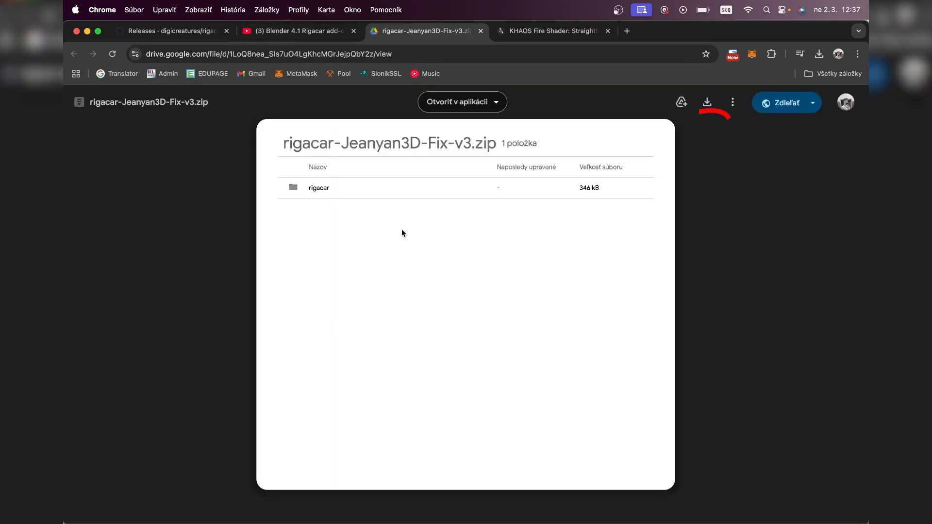
pyautogui.click(707, 102)
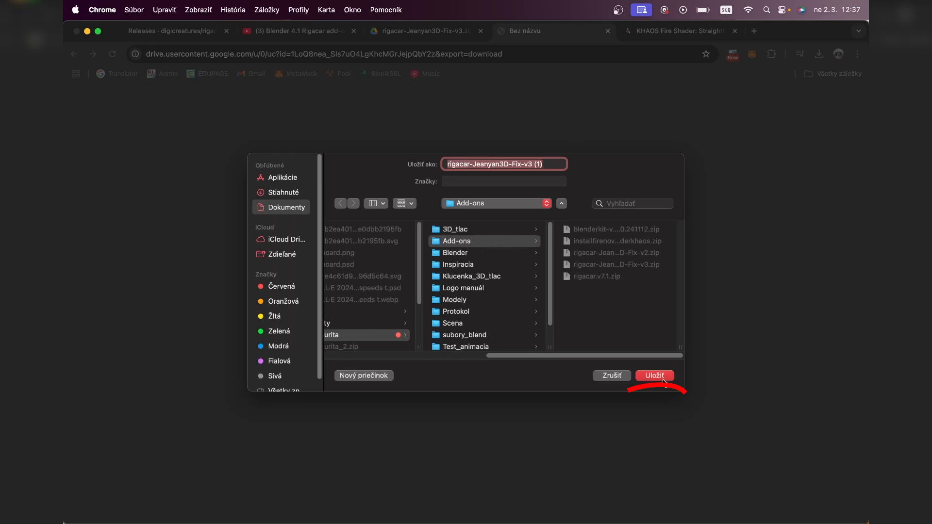
pyautogui.click(611, 375)
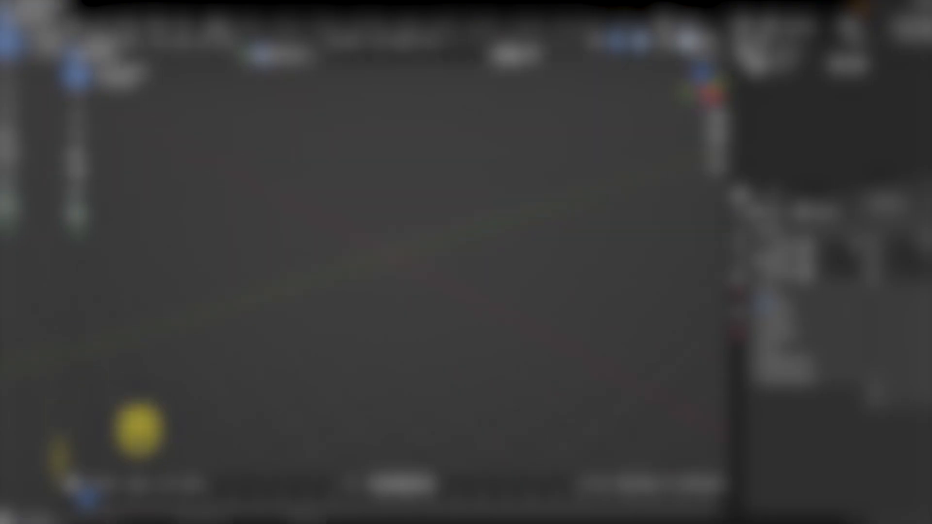
# - Switch to Blender and start installing an add-on from file in the preferences
pyautogui.click(104, 27)
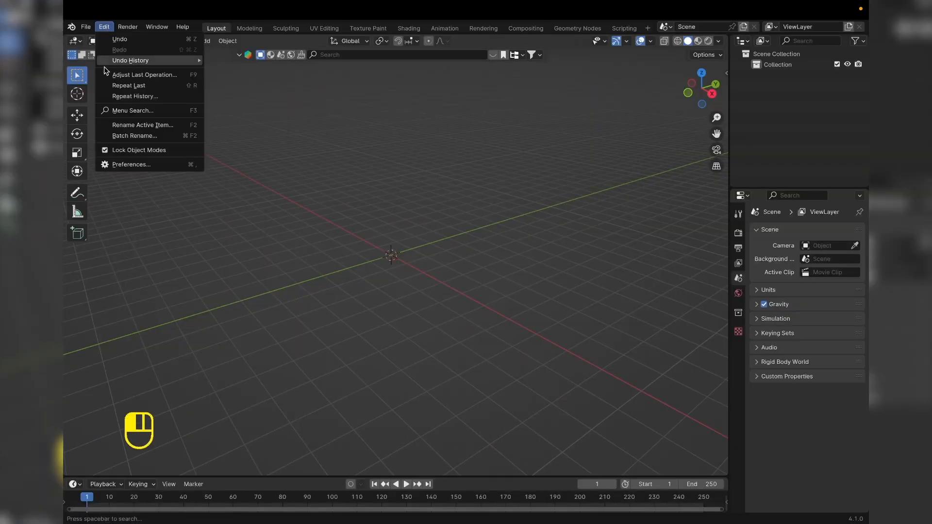
pyautogui.click(133, 165)
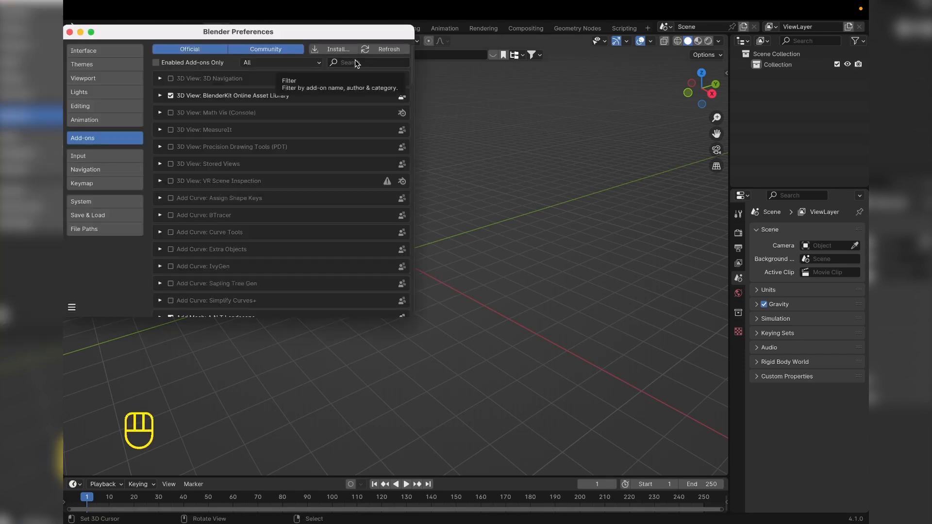
pyautogui.click(335, 50)
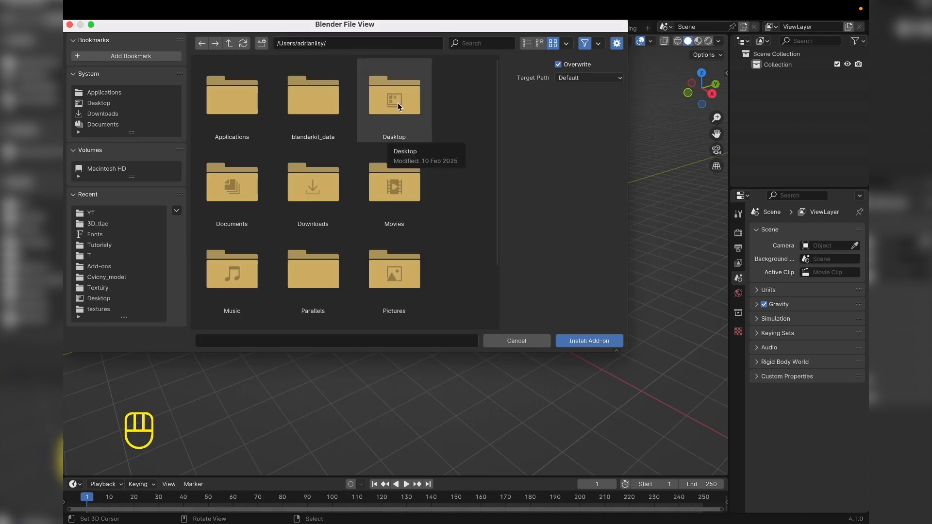
# - Browse from Documents to the Add-ons folder inside the Maturita folder
pyautogui.click(103, 124)
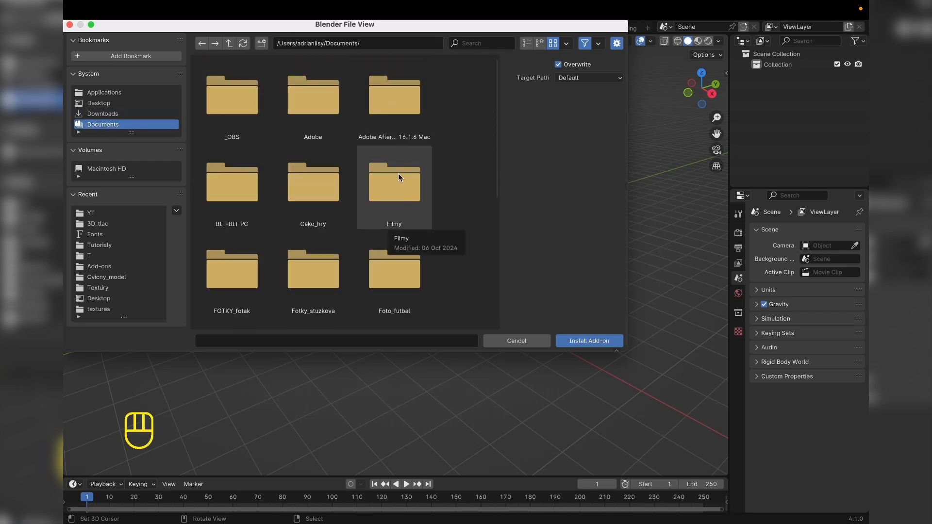
pyautogui.scroll(-5, 256, 160)
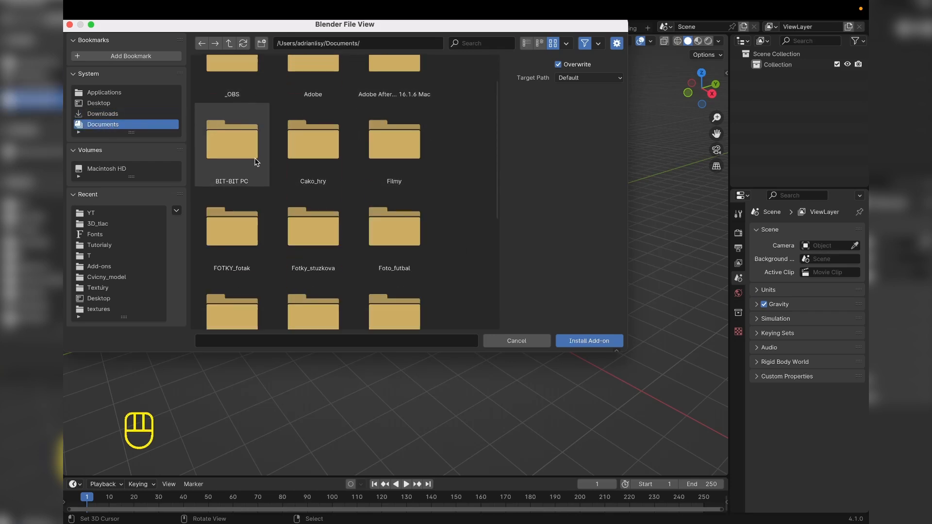
pyautogui.doubleClick(394, 209)
pyautogui.doubleClick(391, 98)
pyautogui.doubleClick(389, 101)
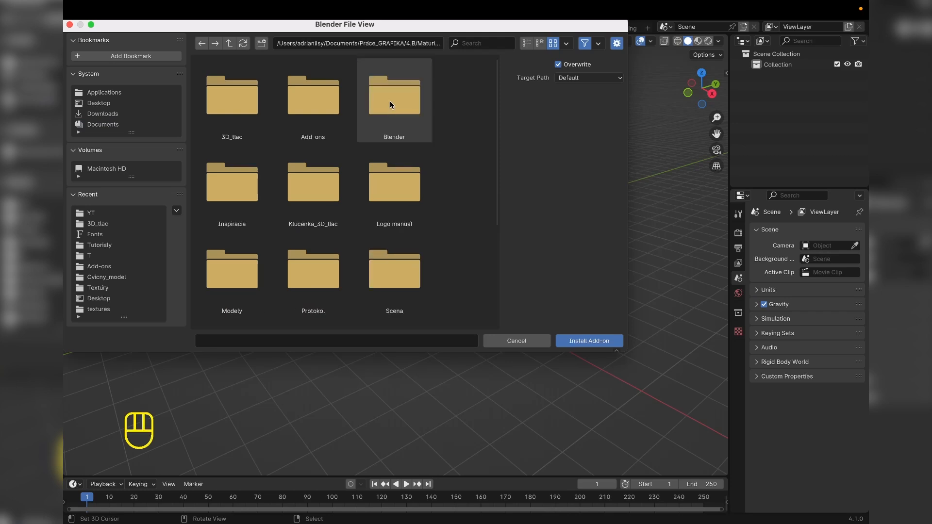
pyautogui.doubleClick(307, 100)
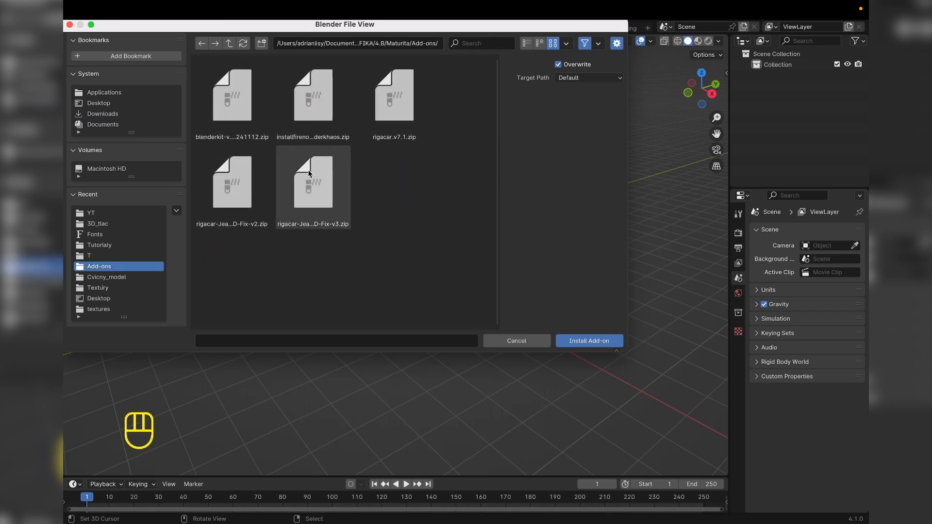
# - Choose rigacar.v7.1.zip as the add-on file and cancel the installation
pyautogui.click(313, 184)
pyautogui.click(394, 105)
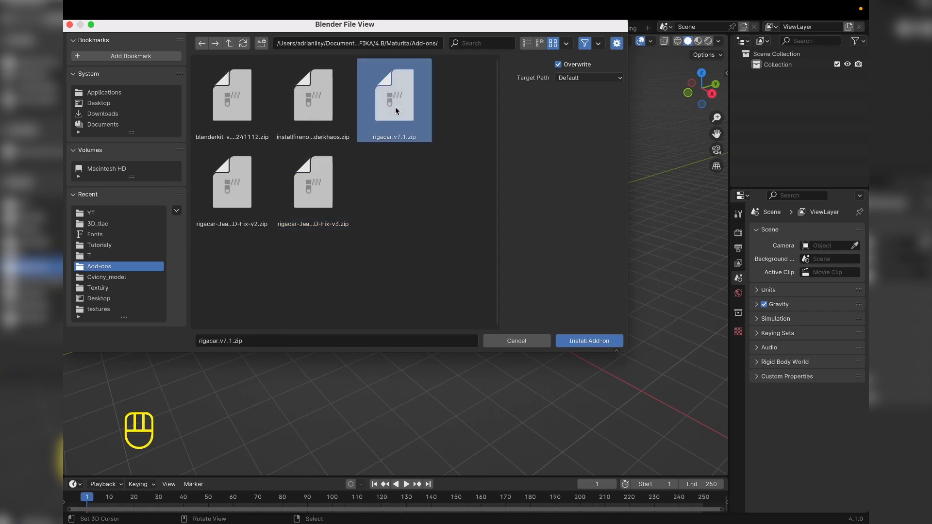
pyautogui.click(459, 137)
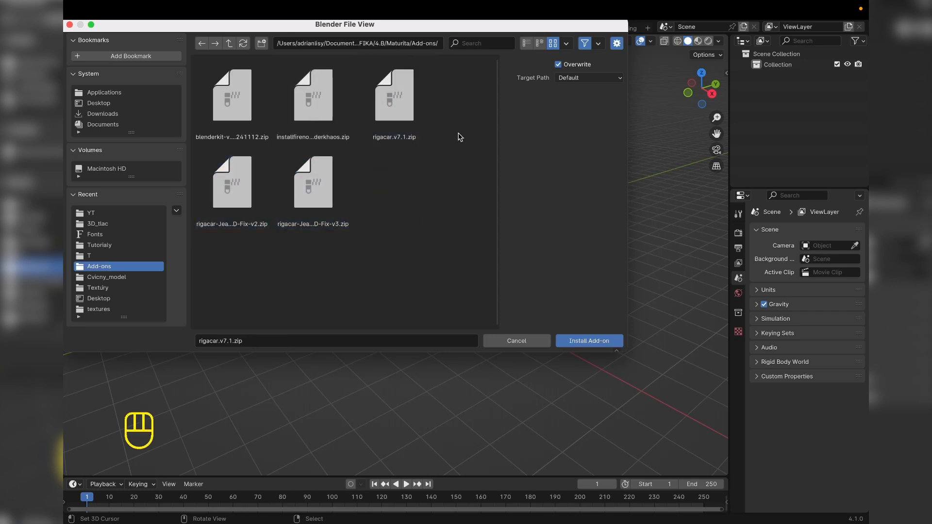
pyautogui.click(391, 99)
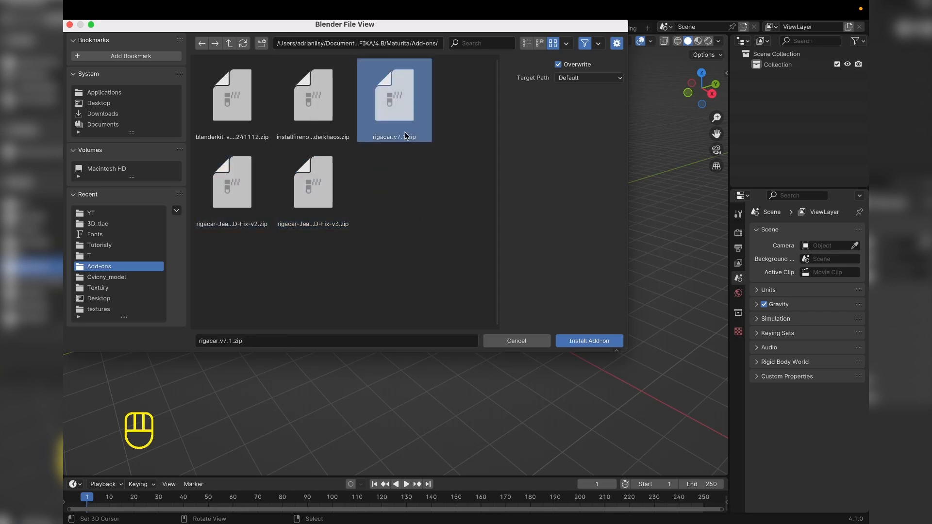
pyautogui.click(313, 183)
pyautogui.click(398, 104)
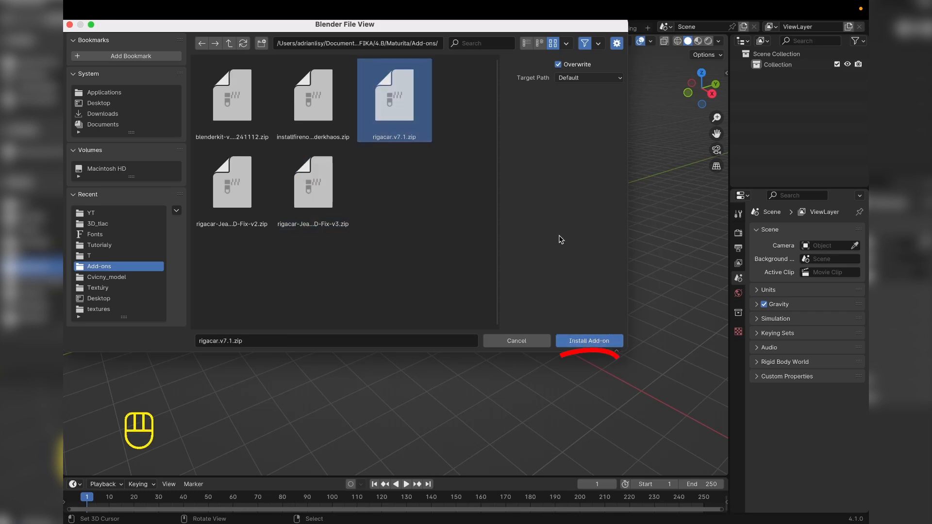
pyautogui.click(516, 340)
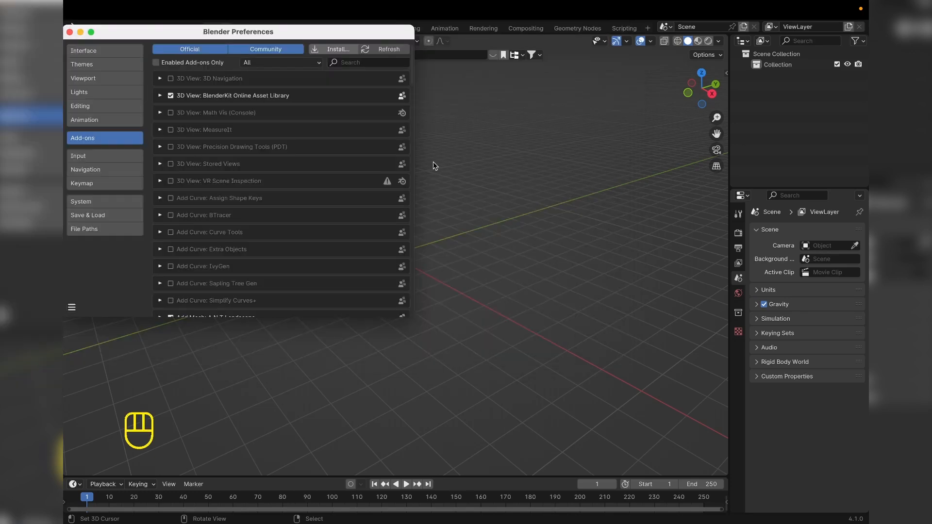
# - Search the add-ons for "riga", inspect the Rigacar add-on's details, and close the preferences
pyautogui.click(360, 62)
pyautogui.write('riga')
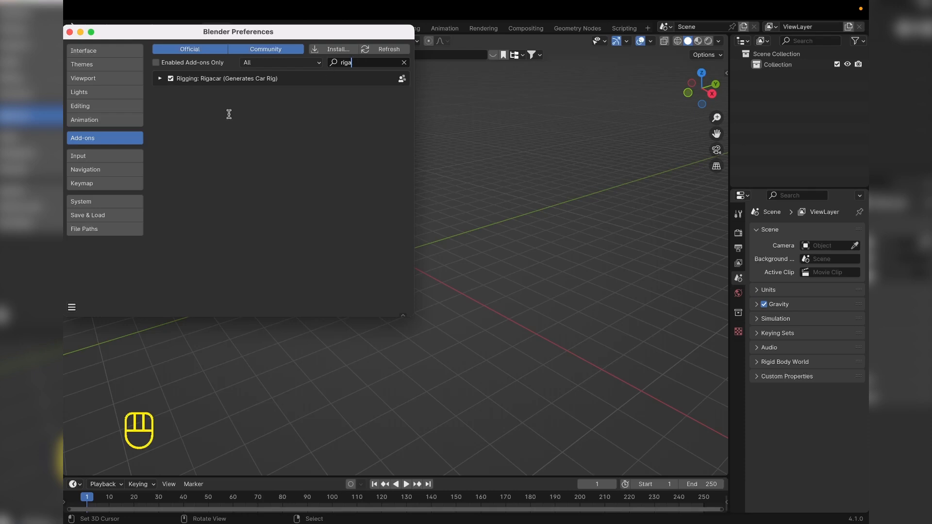
pyautogui.click(159, 78)
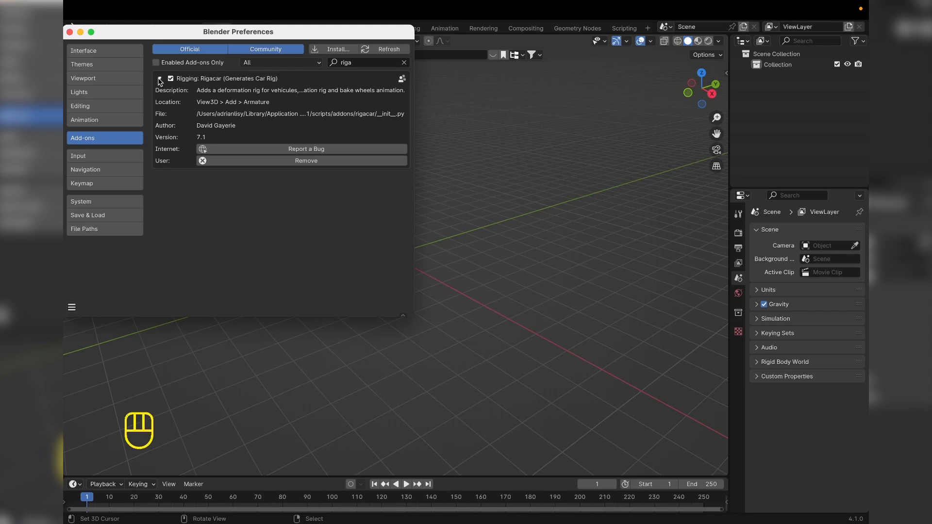
pyautogui.click(161, 78)
pyautogui.click(69, 32)
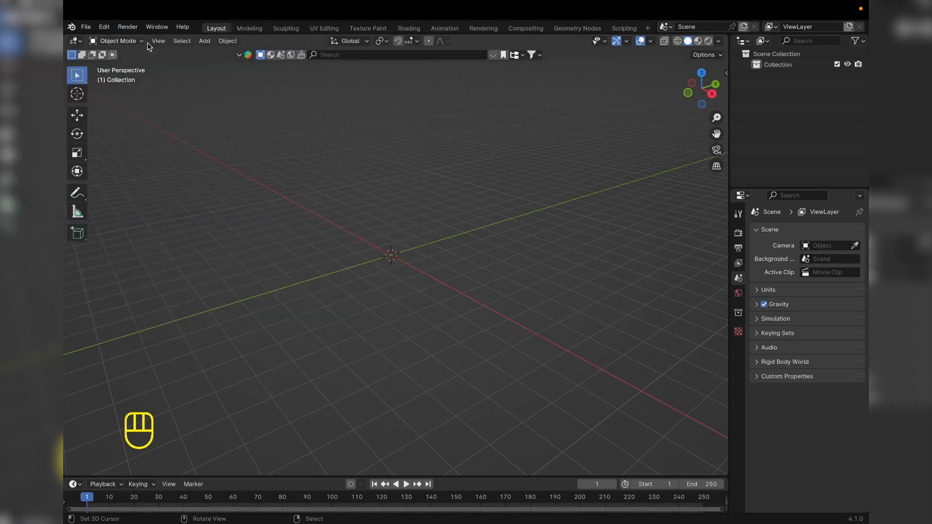
# - Show the viewport sidebar and add a cube to the empty scene
pyautogui.press('n')
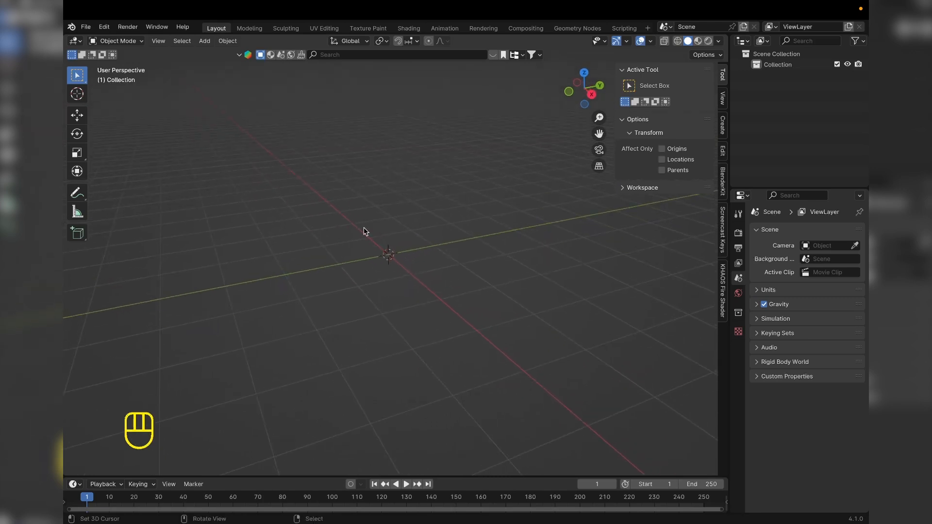
pyautogui.click(204, 41)
pyautogui.moveTo(212, 52)
pyautogui.click(329, 65)
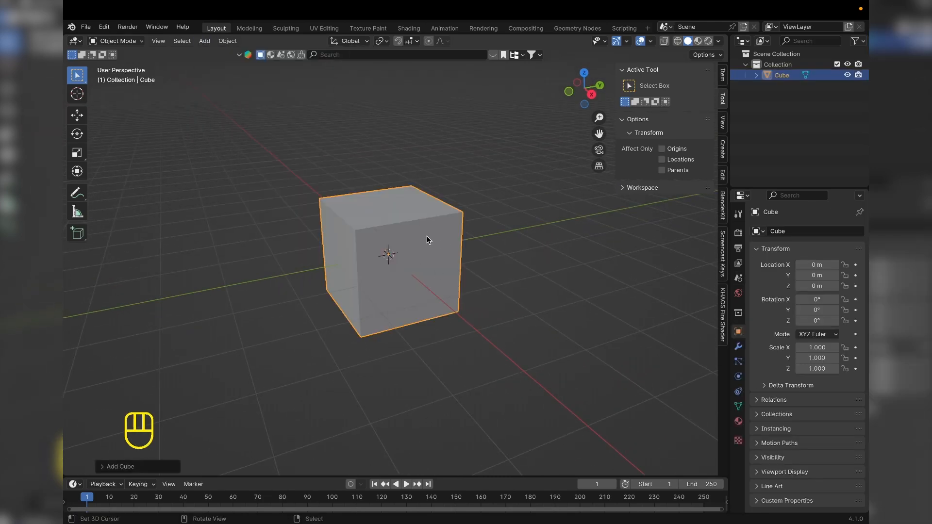
# - Add a Car (deformation rig) armature and generate its Rigacar animation rig
pyautogui.hotkey('shift', 'a')
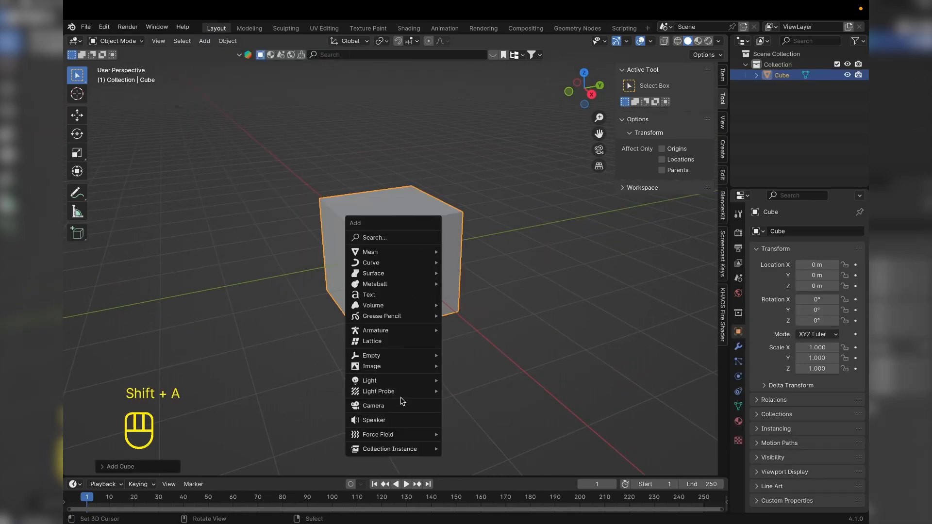
pyautogui.moveTo(410, 330)
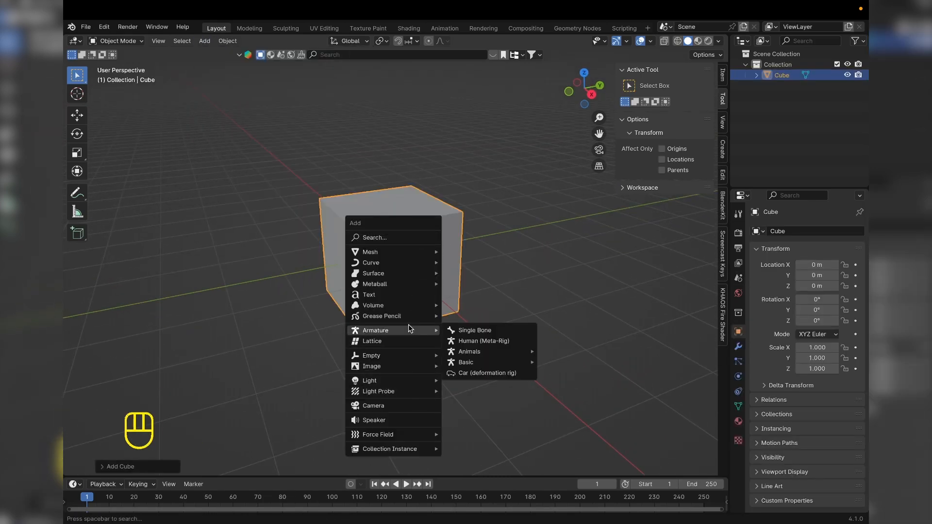
pyautogui.click(477, 373)
pyautogui.moveTo(478, 373); pyautogui.dragTo(399, 293, button='middle')
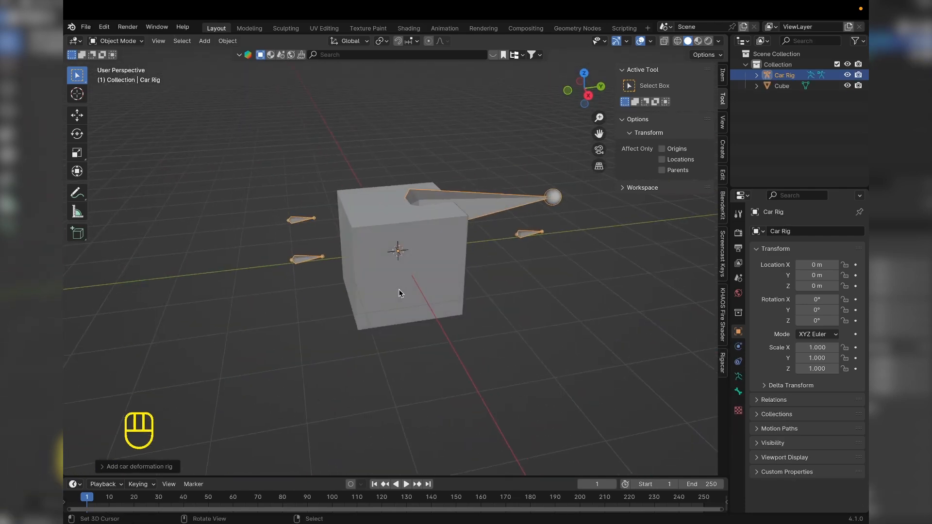
pyautogui.click(722, 363)
pyautogui.click(664, 86)
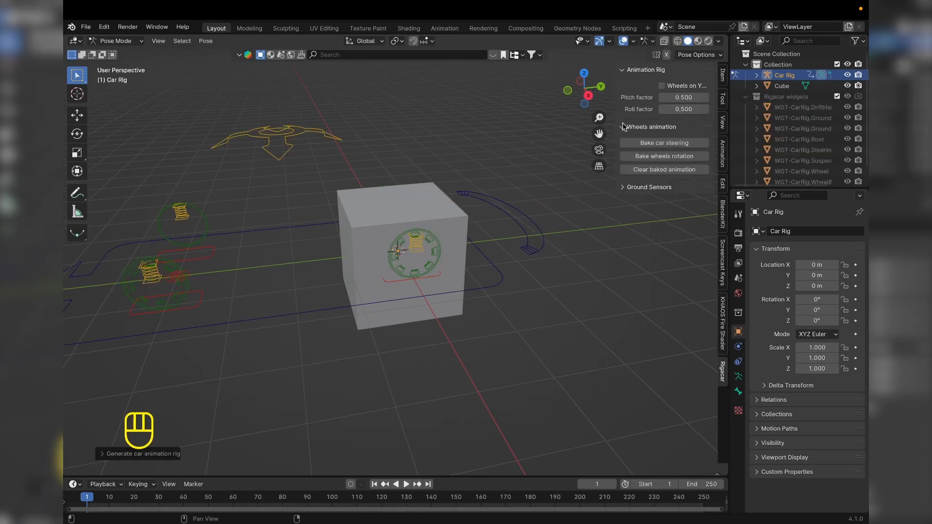
# - Test-transform the car rig's controls in Pose Mode with X-ray toggled, and undo the changes
pyautogui.moveTo(534, 204); pyautogui.dragTo(557, 254, button='middle')
pyautogui.moveTo(557, 255); pyautogui.dragTo(541, 340, button='right')
pyautogui.hotkey('alt', 'z')
pyautogui.press('super+z')
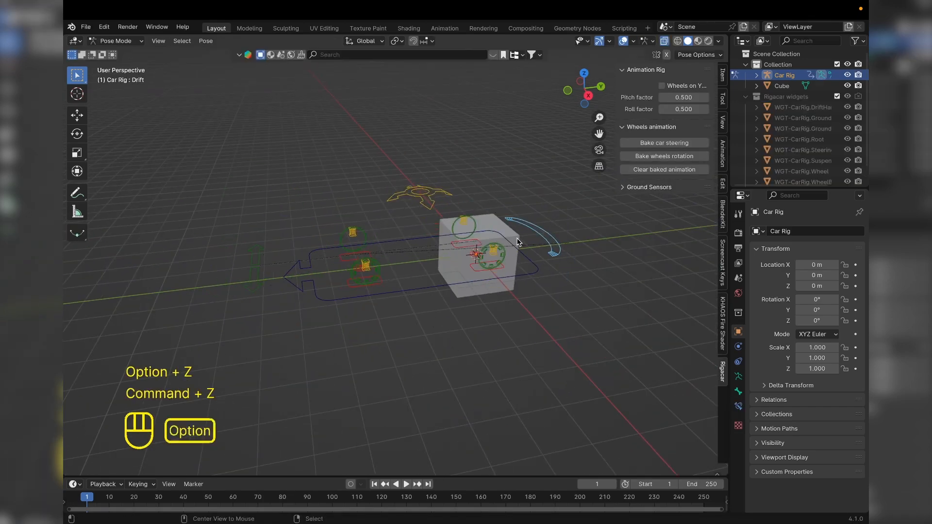
pyautogui.hotkey('alt', 'z')
pyautogui.moveTo(299, 285)
pyautogui.mouseDown(button='right')
pyautogui.moveTo(330, 277)
pyautogui.moveTo(296, 282)
pyautogui.mouseUp(button='right')
pyautogui.press('super+z')
pyautogui.press('super+z')
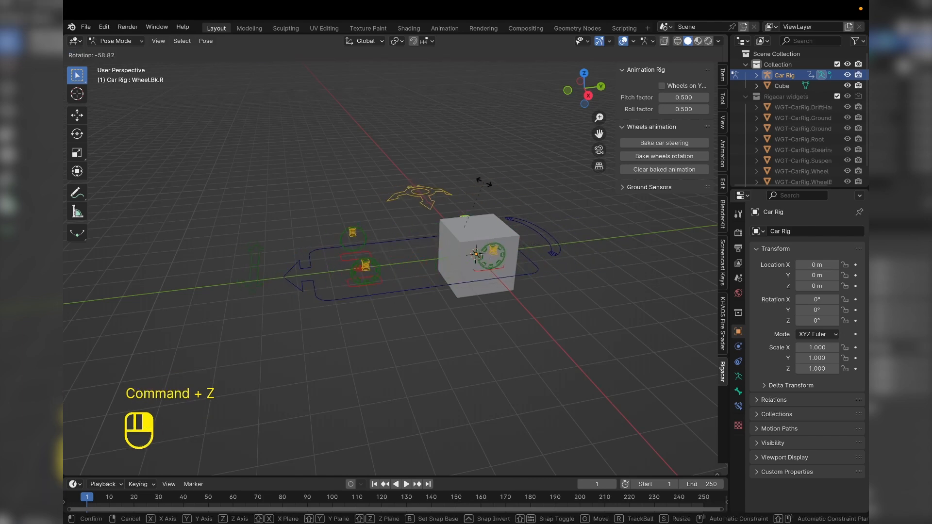
# - Switch to Object Mode and try moving the cube
pyautogui.click(117, 41)
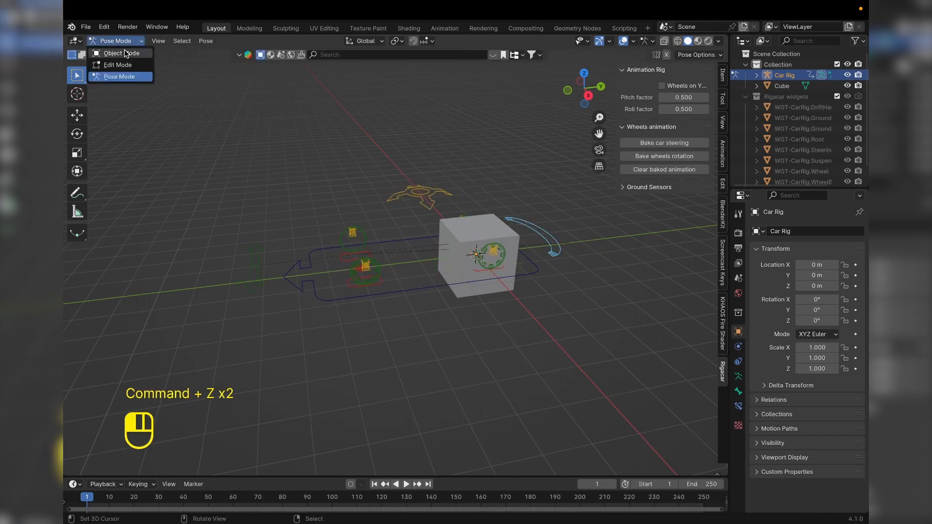
pyautogui.click(130, 54)
pyautogui.moveTo(466, 224); pyautogui.dragTo(481, 125, button='right')
pyautogui.press('super+z')
pyautogui.rightClick(501, 143)
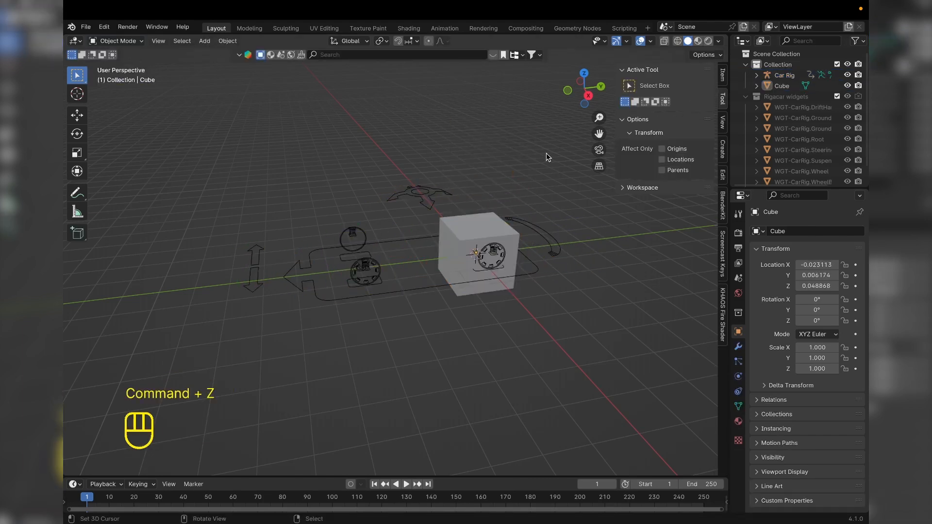
# - Switch to Chrome's Khaos Fire Shader product page and choose the KHAOS: Ultimate Explosion Add-on option
pyautogui.press('super+a')
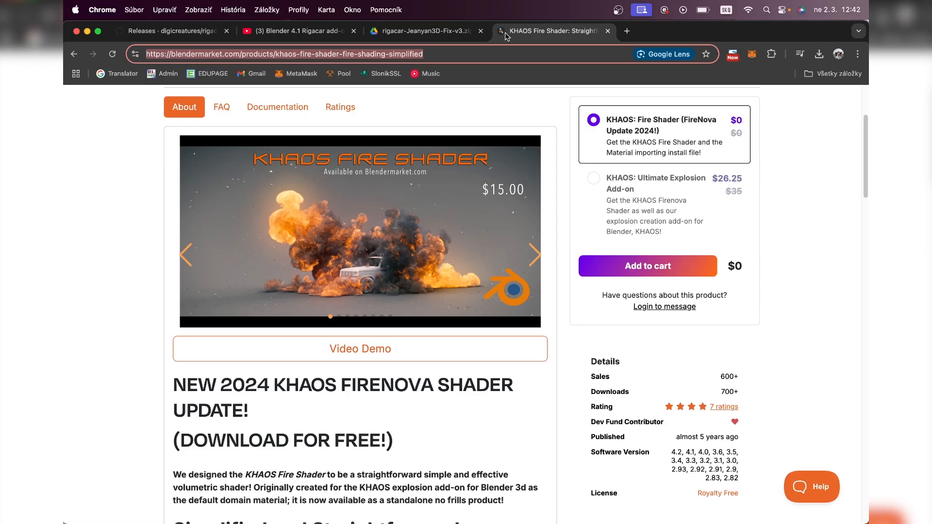
pyautogui.click(471, 48)
pyautogui.click(146, 173)
pyautogui.scroll(2, 372, 203)
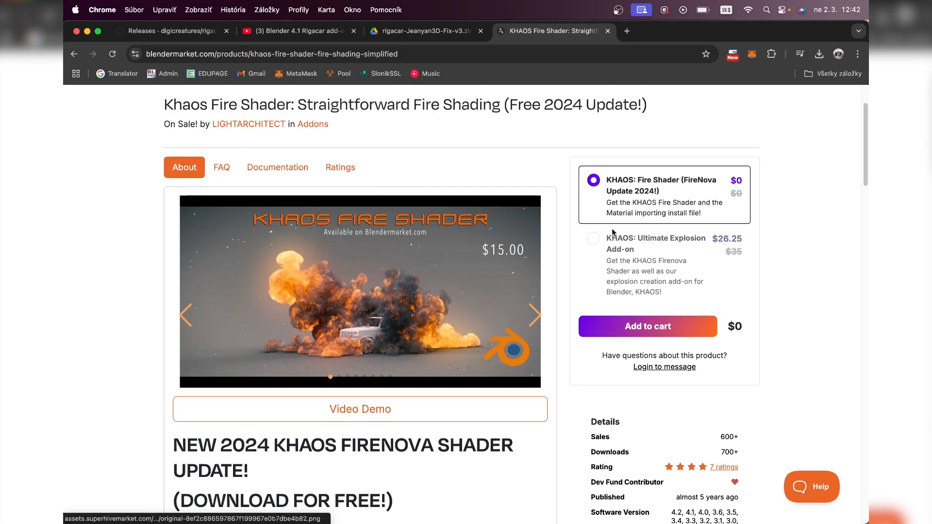
pyautogui.click(594, 239)
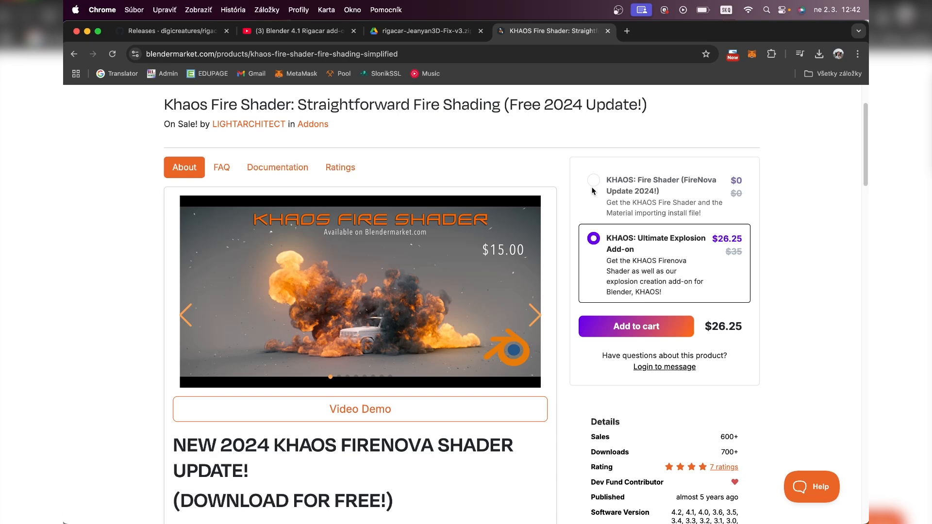
# - Choose the free KHAOS: Fire Shader (FireNova Update 2024!) option, add it to the cart and proceed to checkout
pyautogui.click(593, 184)
pyautogui.click(642, 329)
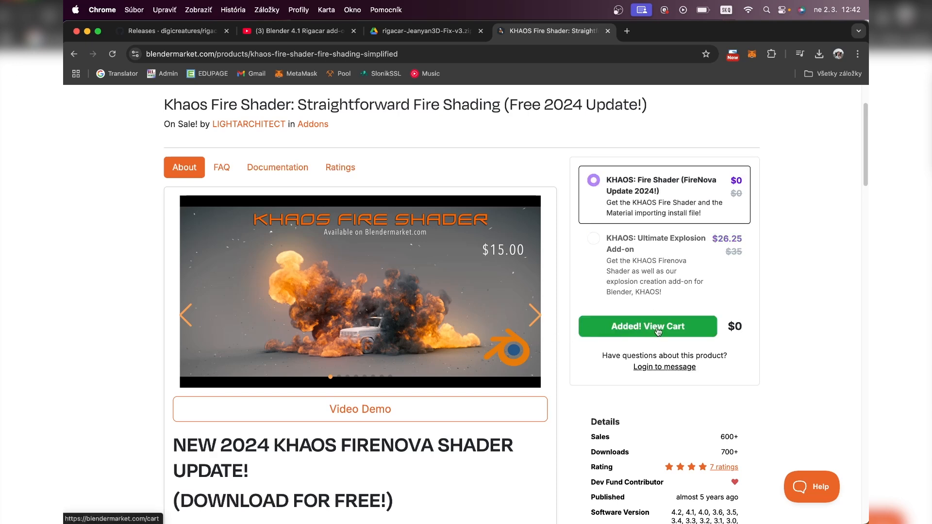
pyautogui.click(673, 331)
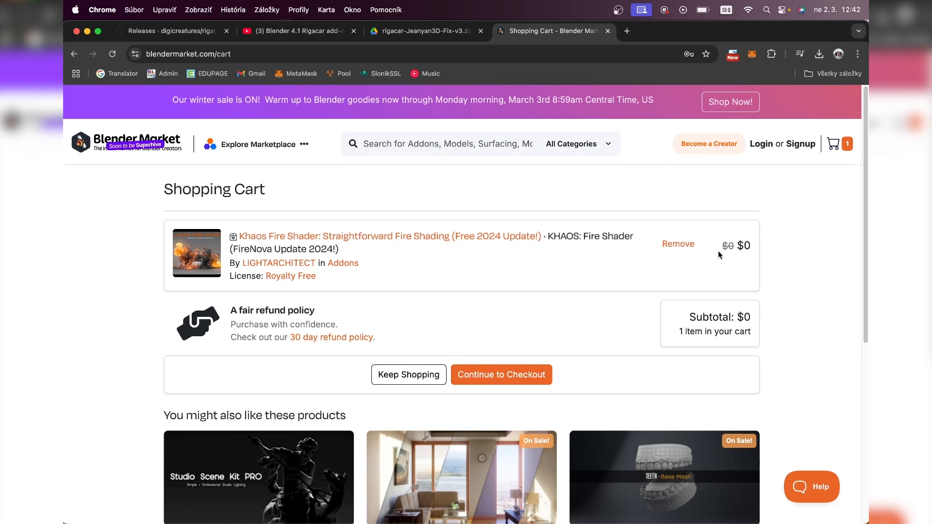
pyautogui.click(516, 378)
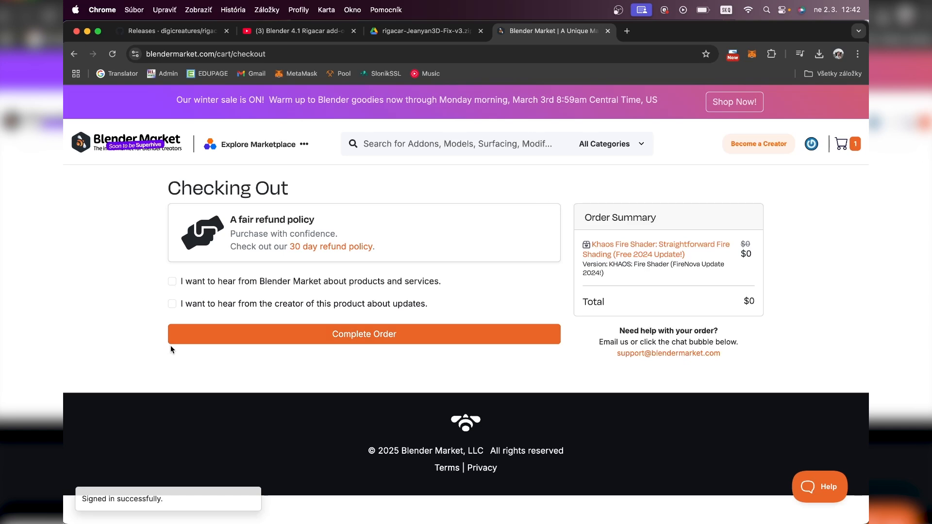
# - Complete the order without newsletter opt-ins and download installfirenovashaderkhaos.zip
pyautogui.click(427, 335)
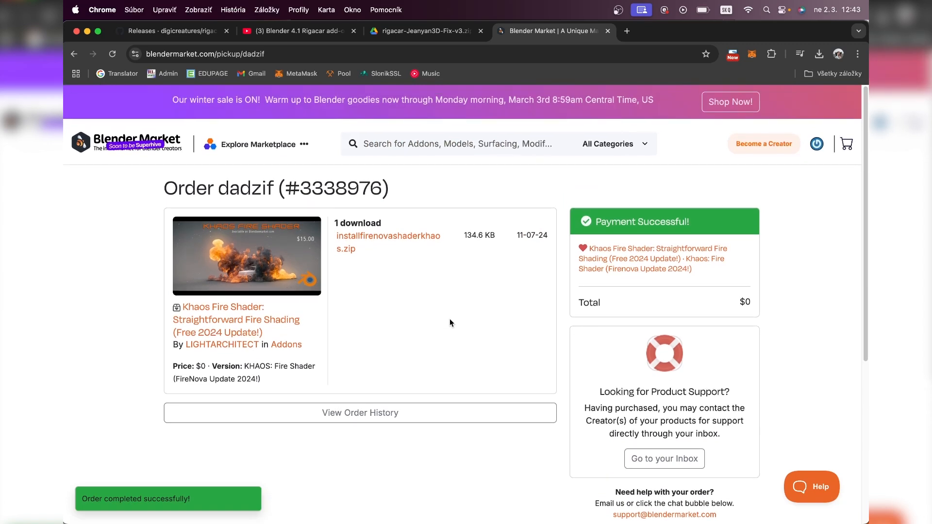
pyautogui.scroll(-2, 449, 323)
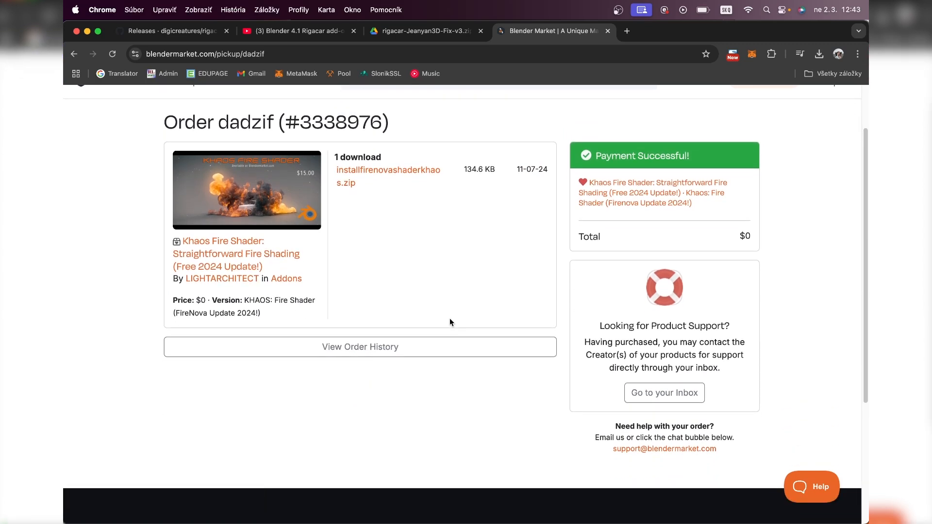
pyautogui.click(376, 170)
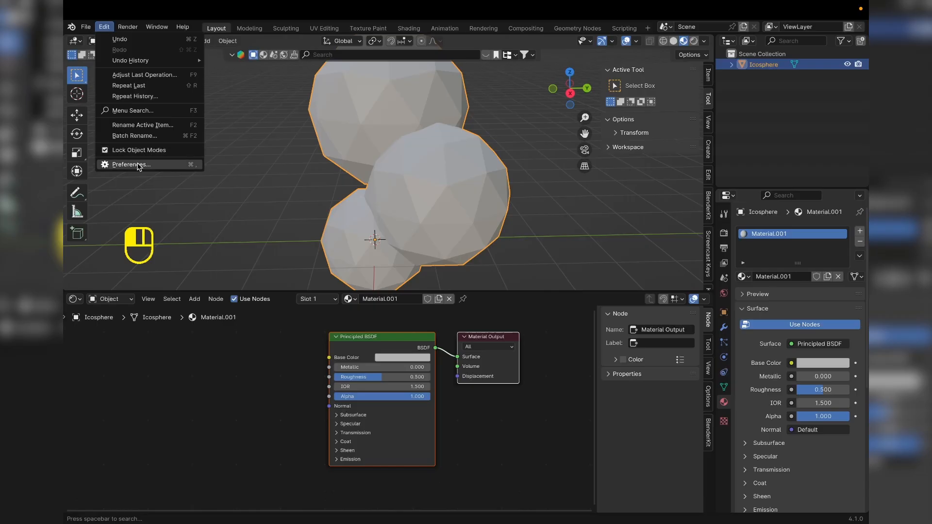
# - In Blender's add-on preferences, search for kh, re-enable Append: KHAOS: Fire Shader and expand its details
pyautogui.click(131, 164)
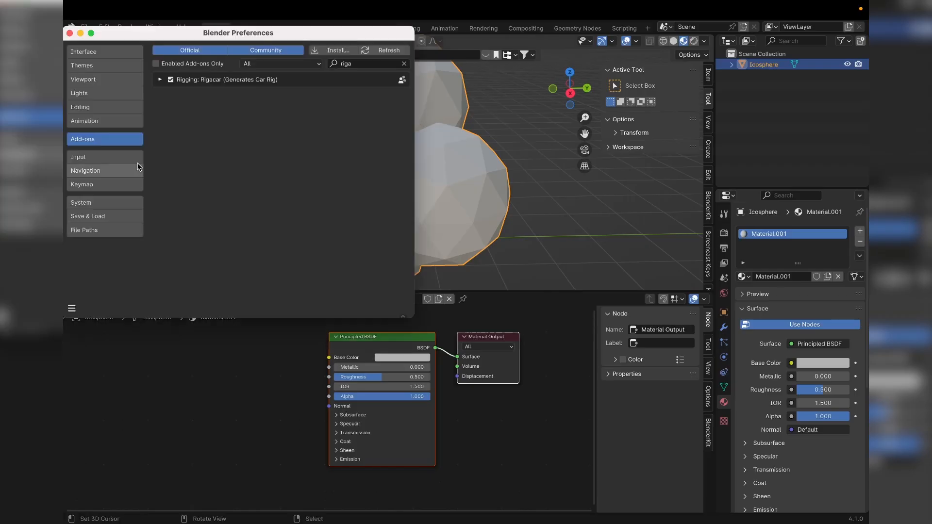
pyautogui.click(364, 62)
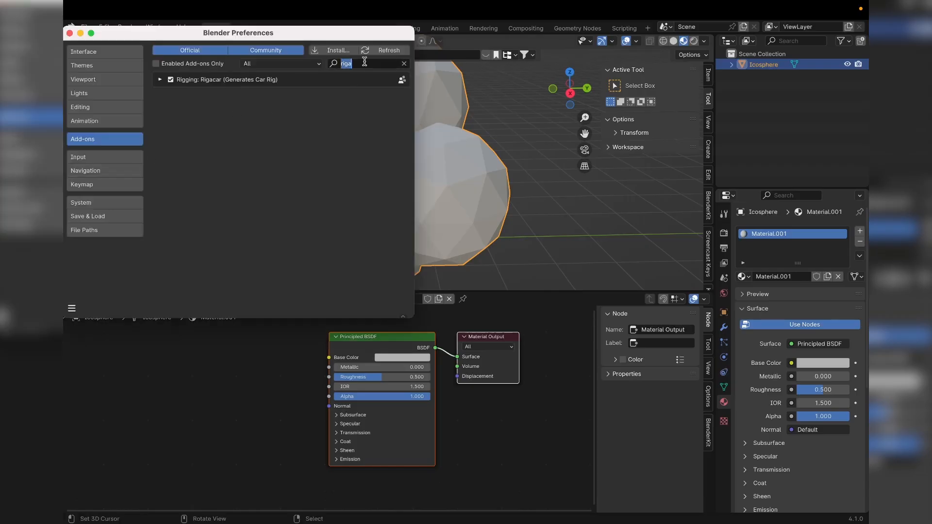
pyautogui.click(404, 63)
pyautogui.click(374, 64)
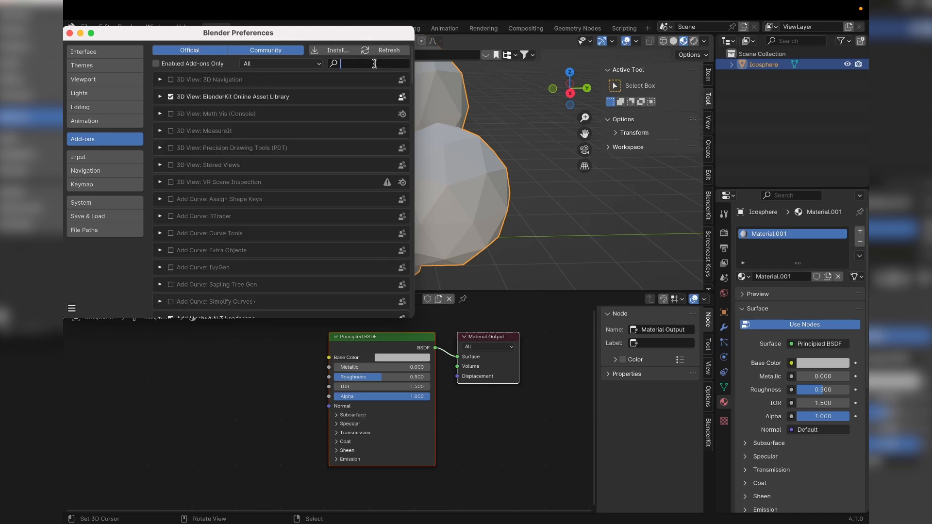
pyautogui.write('kh')
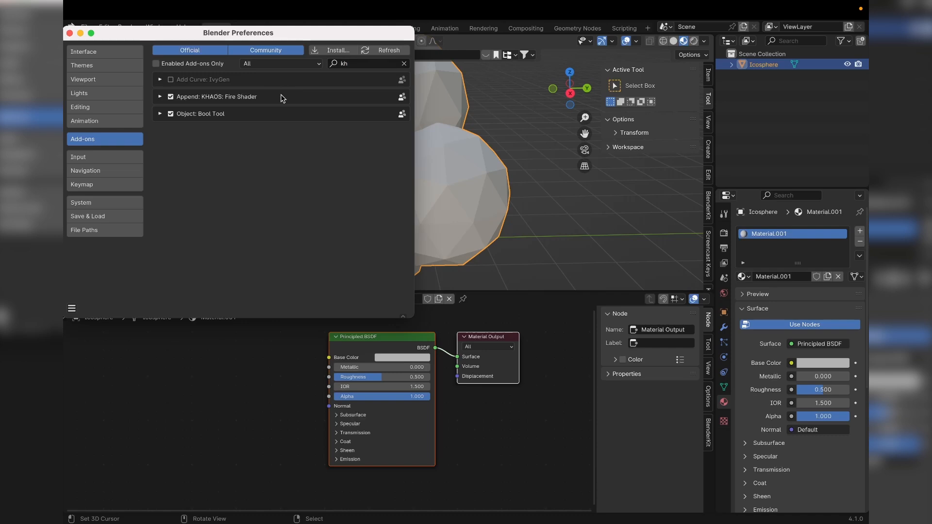
pyautogui.click(170, 98)
pyautogui.click(170, 98)
pyautogui.click(160, 96)
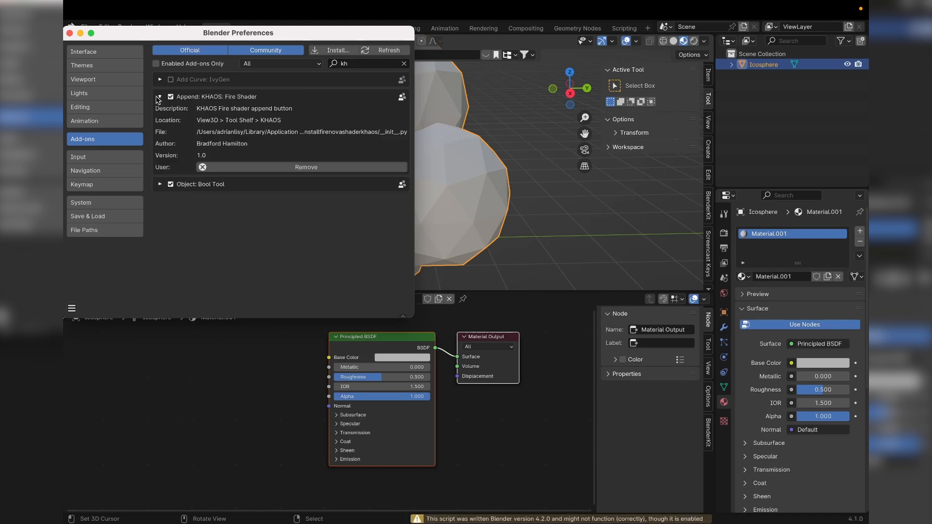
# - Leave the preferences and import the KHAOS shader domain into the scene
pyautogui.click(519, 147)
pyautogui.scroll(-3, 709, 169)
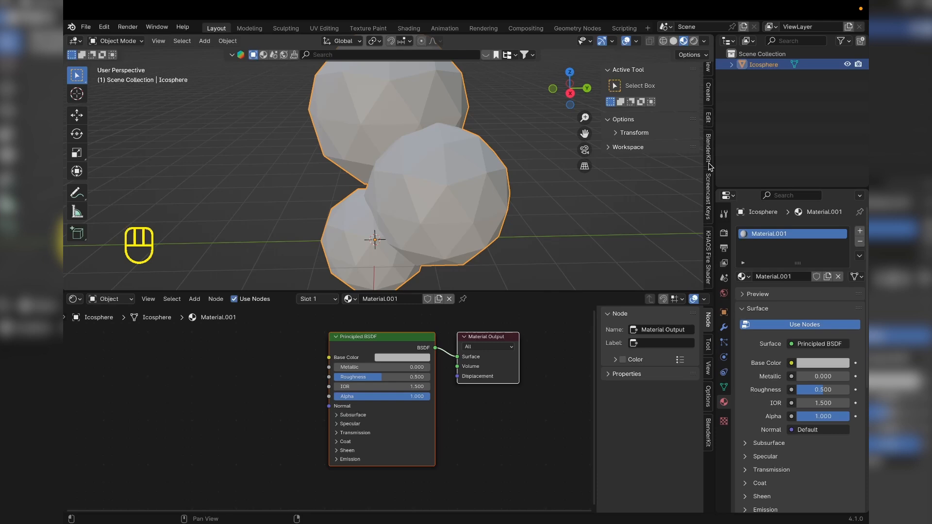
pyautogui.click(709, 245)
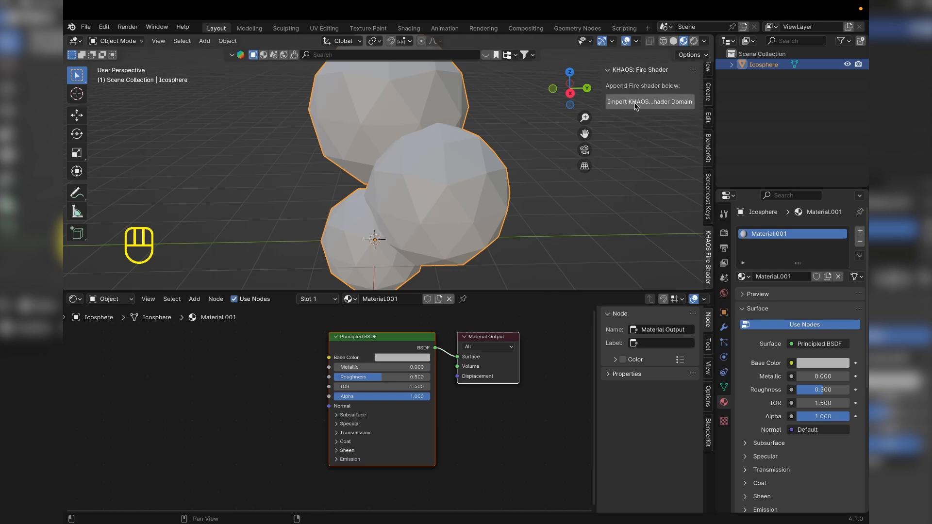
pyautogui.click(653, 104)
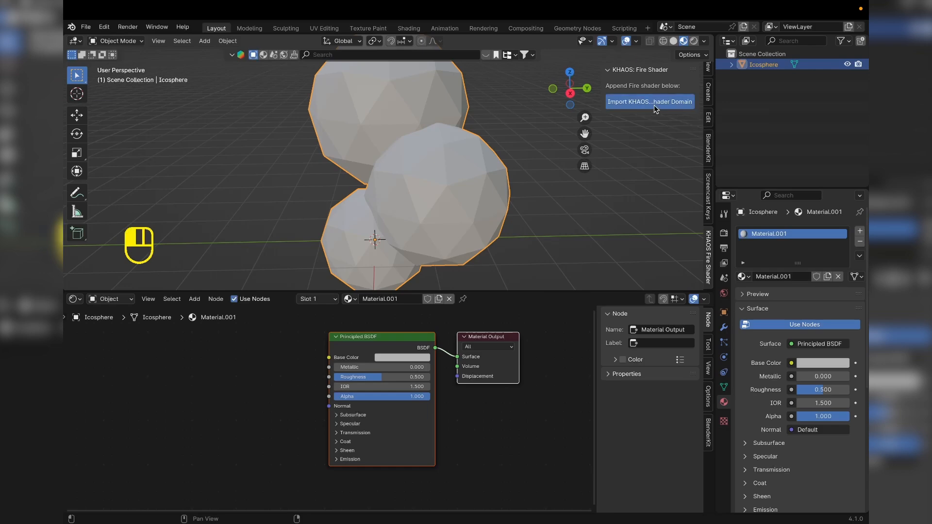
pyautogui.scroll(2, 505, 138)
pyautogui.scroll(-8, 481, 136)
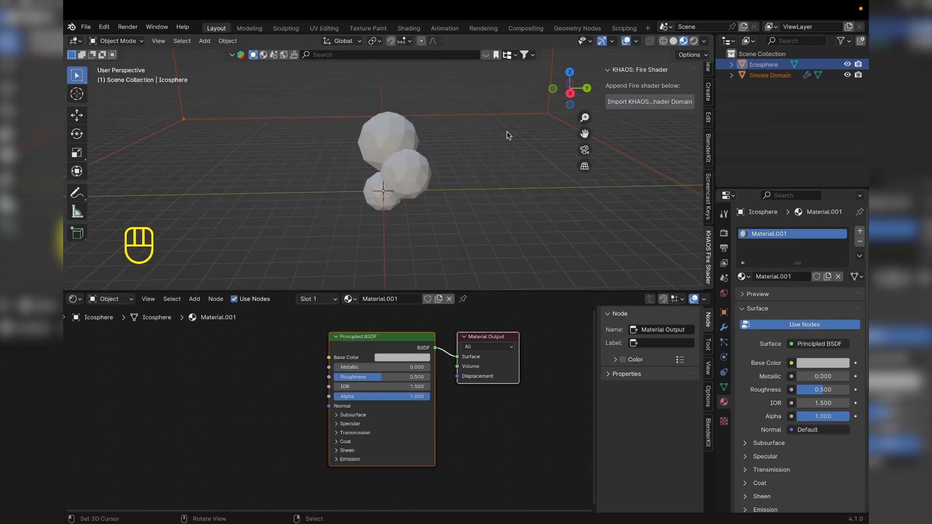
pyautogui.scroll(-4, 436, 132)
pyautogui.moveTo(400, 119); pyautogui.dragTo(498, 120, button='middle')
# - Select the Smoke Domain and examine its bounding box and the Khaos Firenova Shader node tree
pyautogui.click(764, 75)
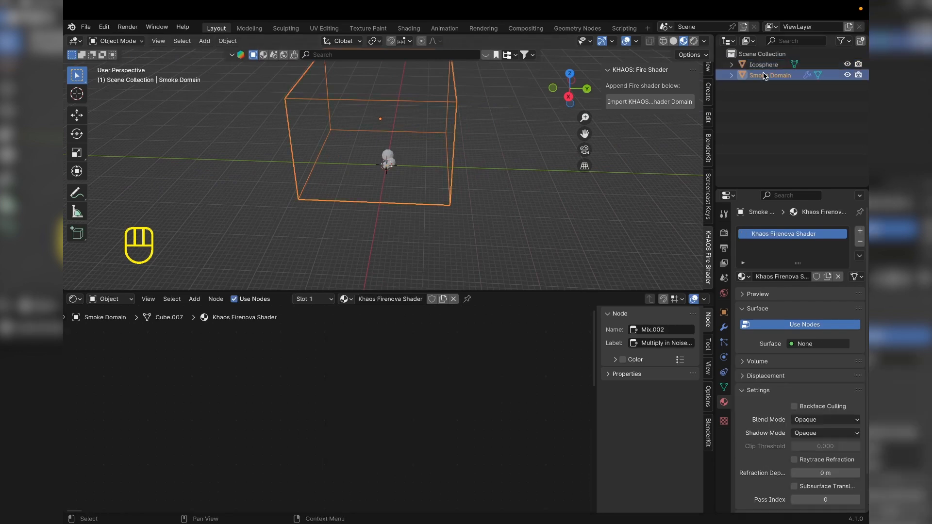
pyautogui.scroll(3, 424, 142)
pyautogui.scroll(-3, 424, 141)
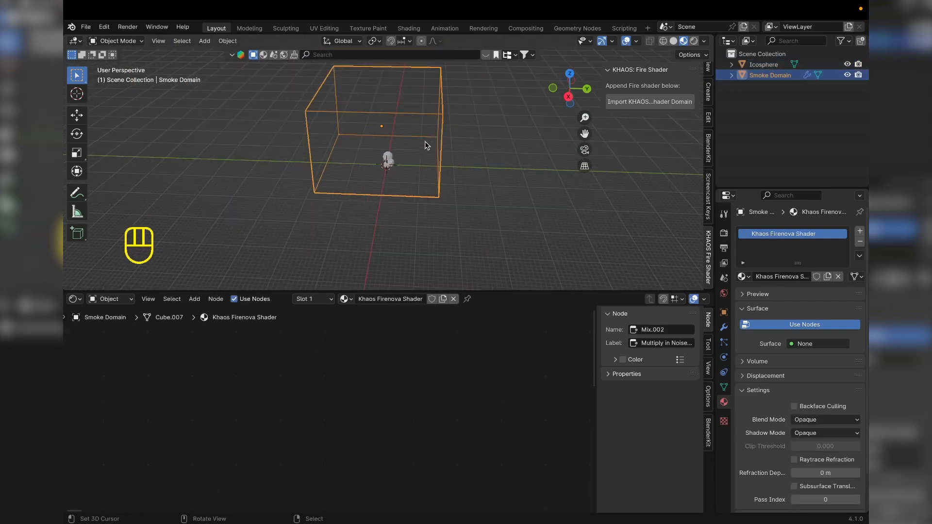
pyautogui.scroll(6, 424, 142)
pyautogui.scroll(-5, 393, 150)
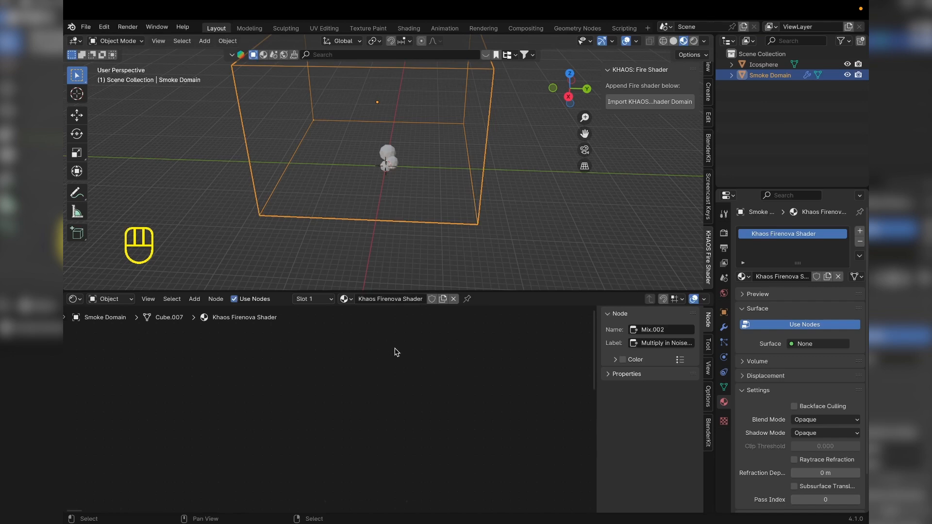
pyautogui.press('Home')
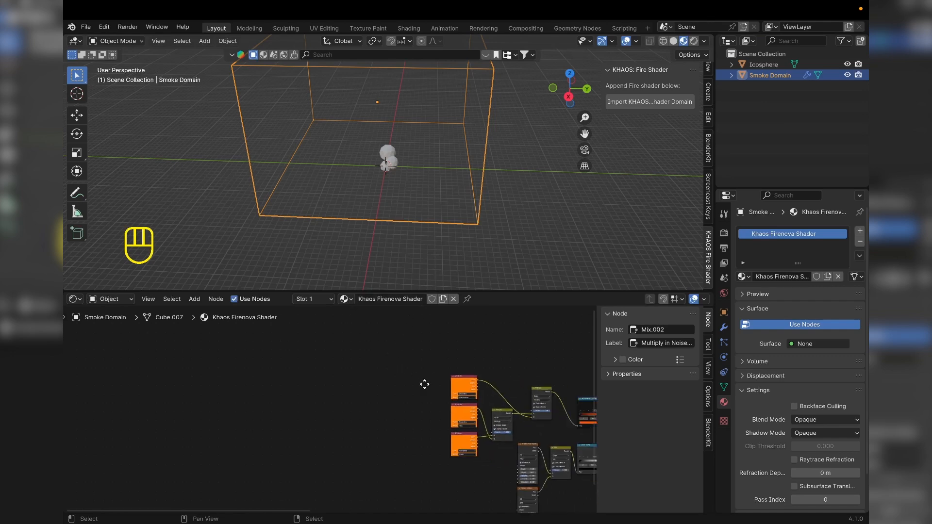
pyautogui.scroll(5, 393, 377)
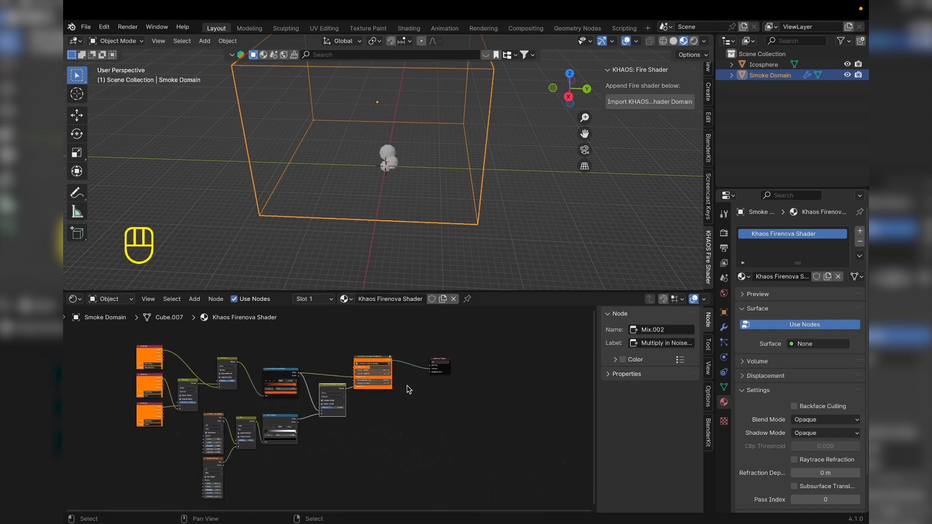
pyautogui.scroll(-4, 495, 356)
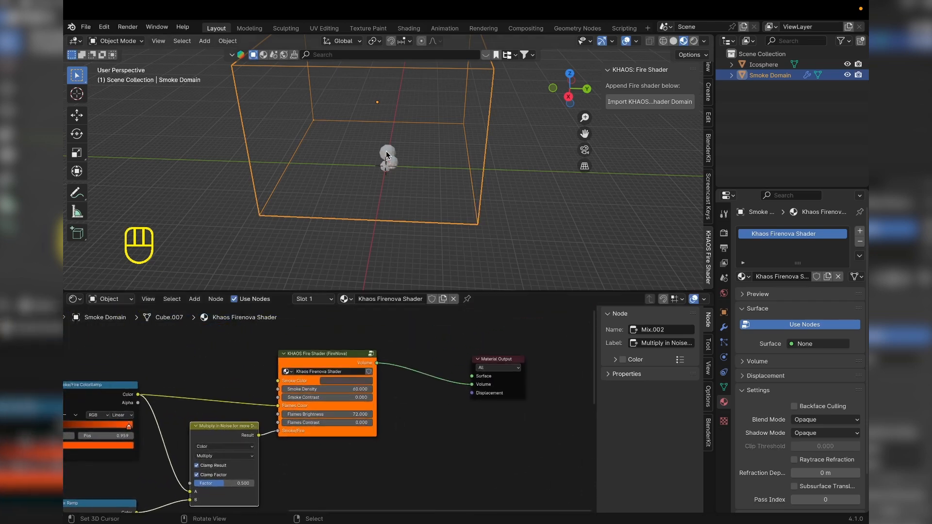
# - Assign the Khaos Firenova Shader material to the Icosphere
pyautogui.click(388, 150)
pyautogui.press('KP_Decimal')
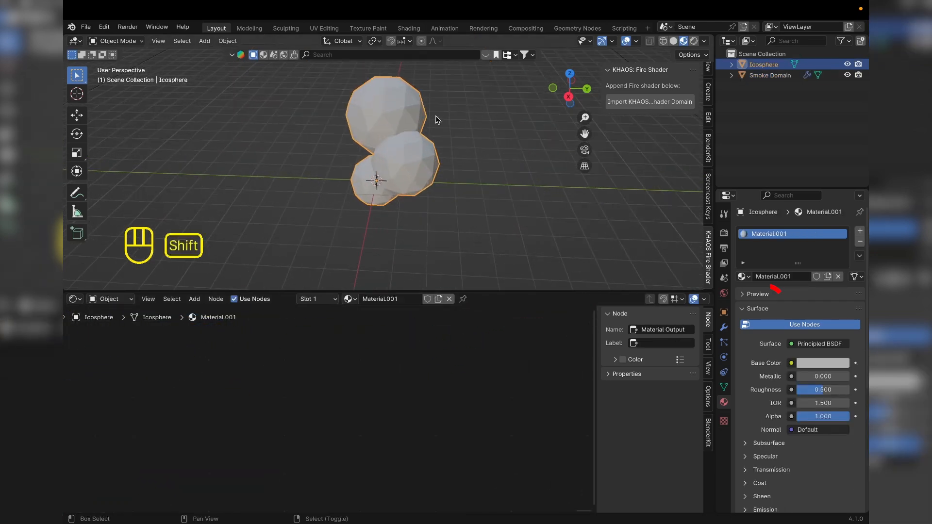
pyautogui.keyDown('shift'); pyautogui.moveTo(437, 118); pyautogui.dragTo(445, 188, button='middle'); pyautogui.keyUp('shift')
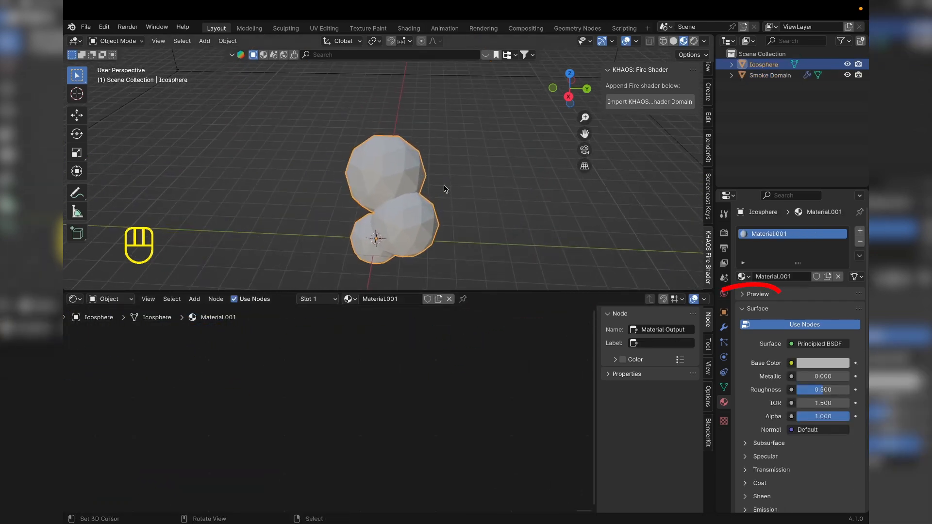
pyautogui.click(743, 276)
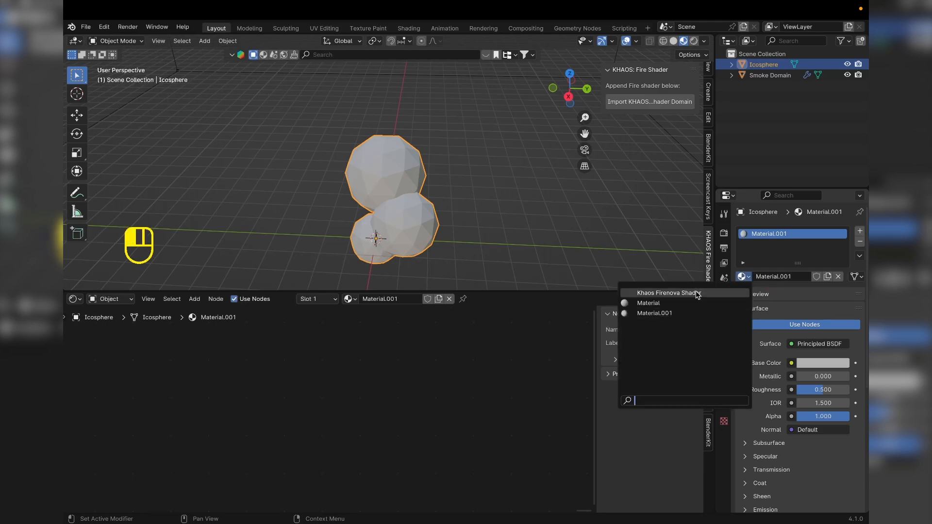
pyautogui.click(670, 293)
pyautogui.keyDown('shift'); pyautogui.moveTo(483, 176); pyautogui.dragTo(432, 144, button='middle'); pyautogui.keyUp('shift')
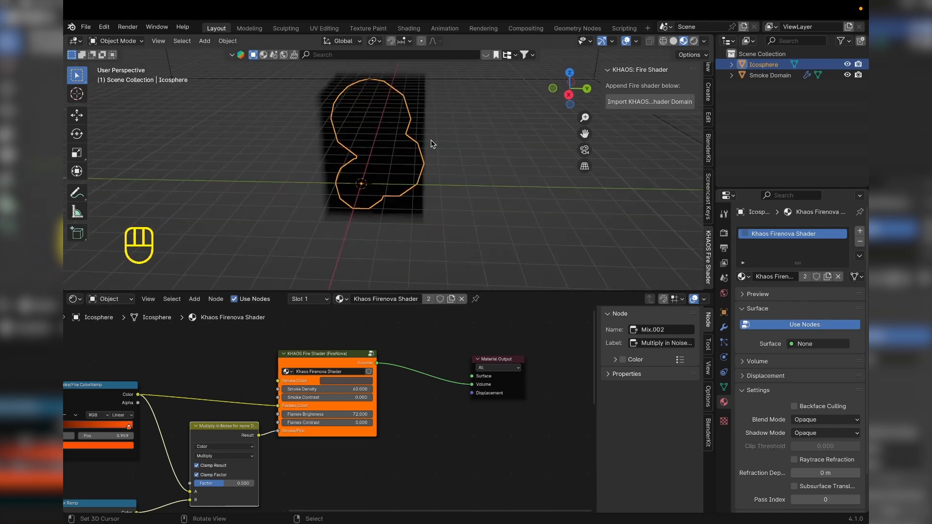
# - Brighten the Smoke Color on the KHAOS Fire Shader node and check the Icosphere, briefly toggling Edit Mode
pyautogui.click(354, 380)
pyautogui.moveTo(398, 291); pyautogui.dragTo(396, 273)
pyautogui.keyDown('shift'); pyautogui.moveTo(418, 174); pyautogui.dragTo(470, 202, button='middle'); pyautogui.keyUp('shift')
pyautogui.press('Tab')
pyautogui.press('Tab')
pyautogui.moveTo(492, 170); pyautogui.dragTo(456, 160, button='middle')
# - Try a pale green Smoke Color with hue 0.431 and different Smoke Density values on the KHAOS Fire Shader node
pyautogui.click(362, 381)
pyautogui.moveTo(364, 348)
pyautogui.mouseDown()
pyautogui.moveTo(381, 347)
pyautogui.moveTo(372, 347)
pyautogui.mouseUp()
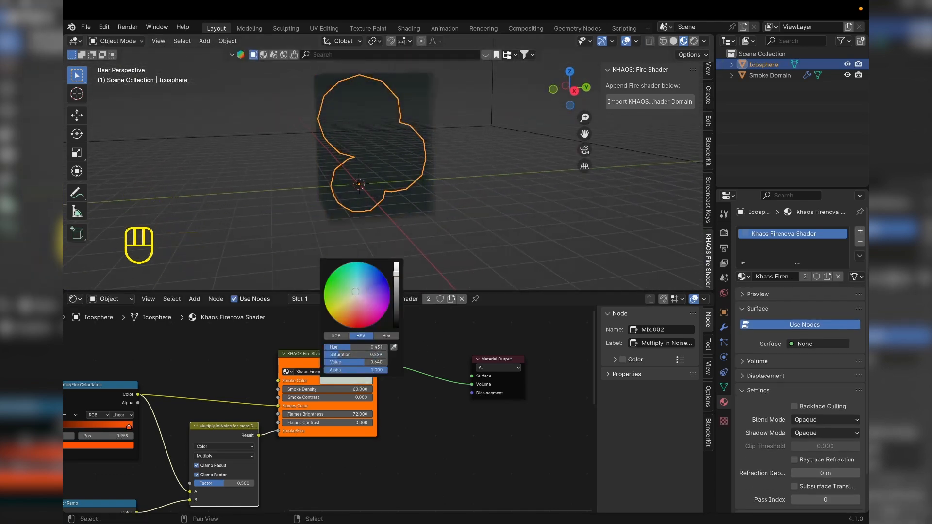
pyautogui.scroll(-1, 335, 402)
pyautogui.moveTo(340, 392); pyautogui.dragTo(320, 391)
pyautogui.moveTo(417, 257); pyautogui.dragTo(472, 278, button='middle')
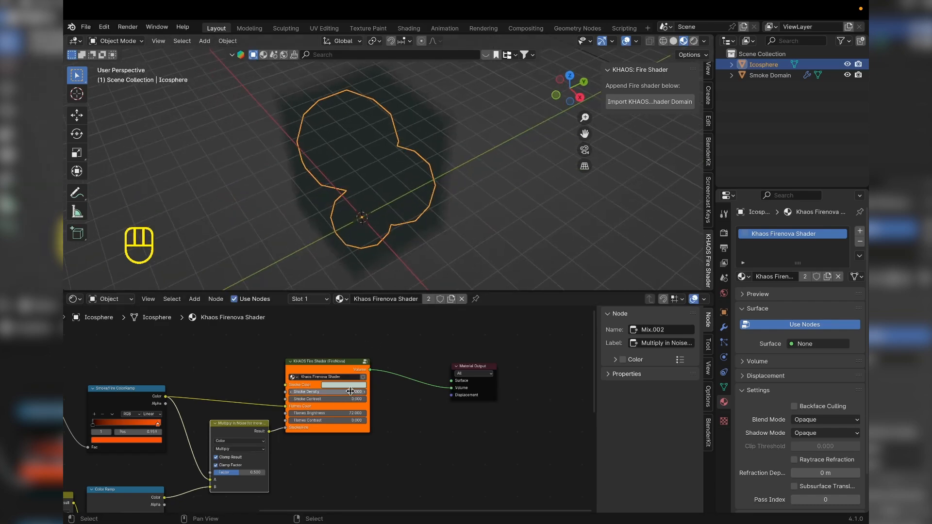
pyautogui.moveTo(350, 392)
pyautogui.mouseDown()
pyautogui.moveTo(359, 391)
pyautogui.moveTo(342, 391)
pyautogui.mouseUp()
pyautogui.moveTo(436, 160); pyautogui.dragTo(470, 191, button='middle')
pyautogui.hotkey('alt', 'z')
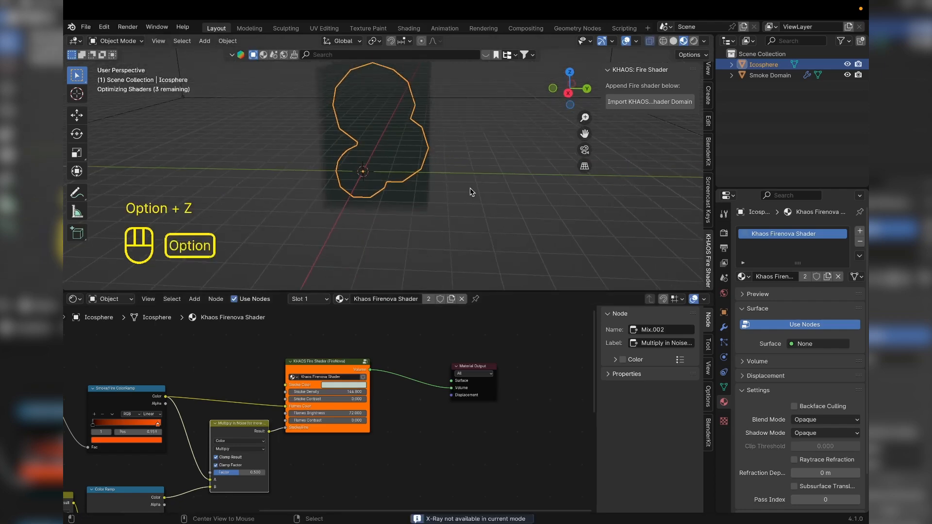
# - Undo the Smoke Density changes and the green Smoke Color tint, and return to viewing the Icosphere in Object Mode
pyautogui.press('super+z')
pyautogui.press('super+z')
pyautogui.press('super+z')
pyautogui.press('super+z')
pyautogui.press('super+z')
pyautogui.press('super+z')
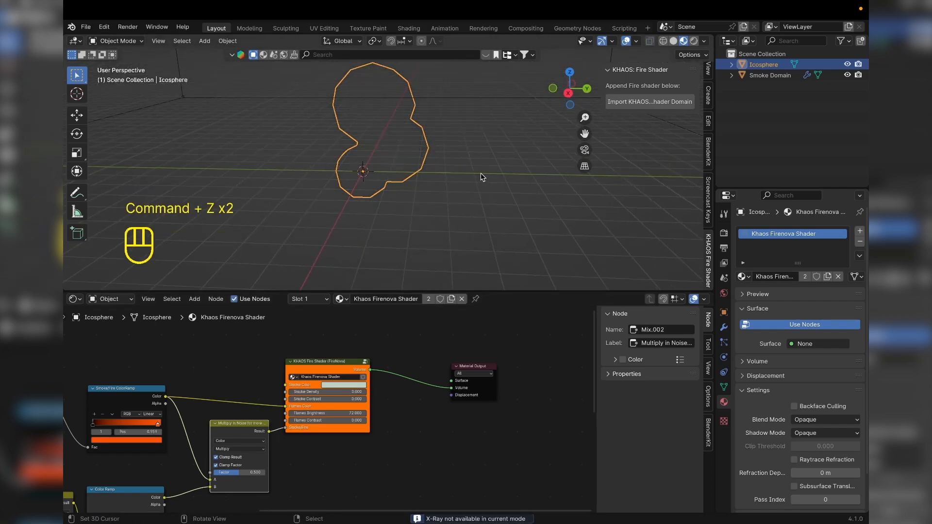
pyautogui.press('Tab')
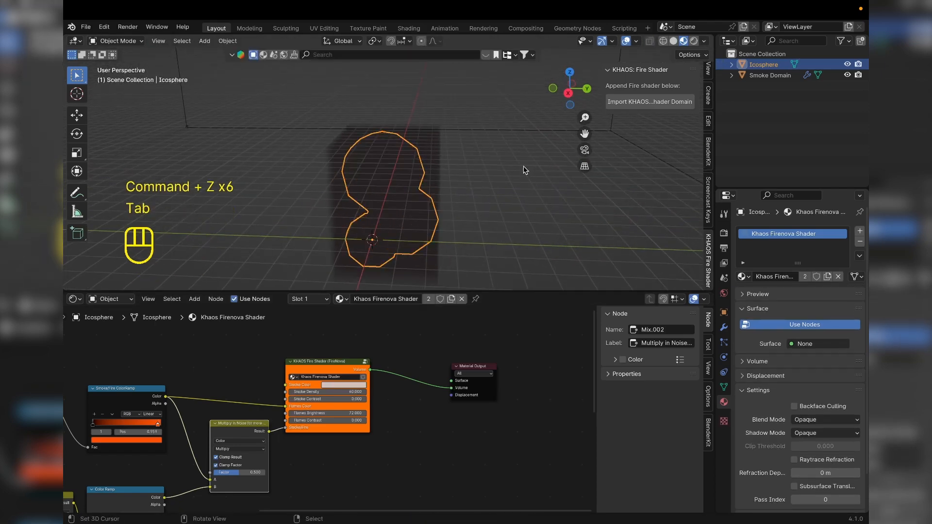
pyautogui.scroll(-5, 485, 165)
pyautogui.moveTo(451, 160); pyautogui.dragTo(406, 208, button='middle')
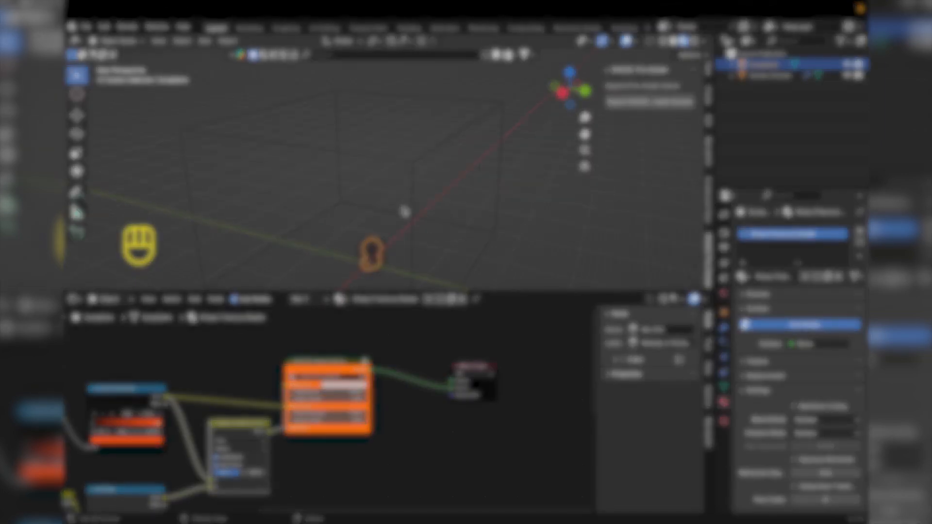